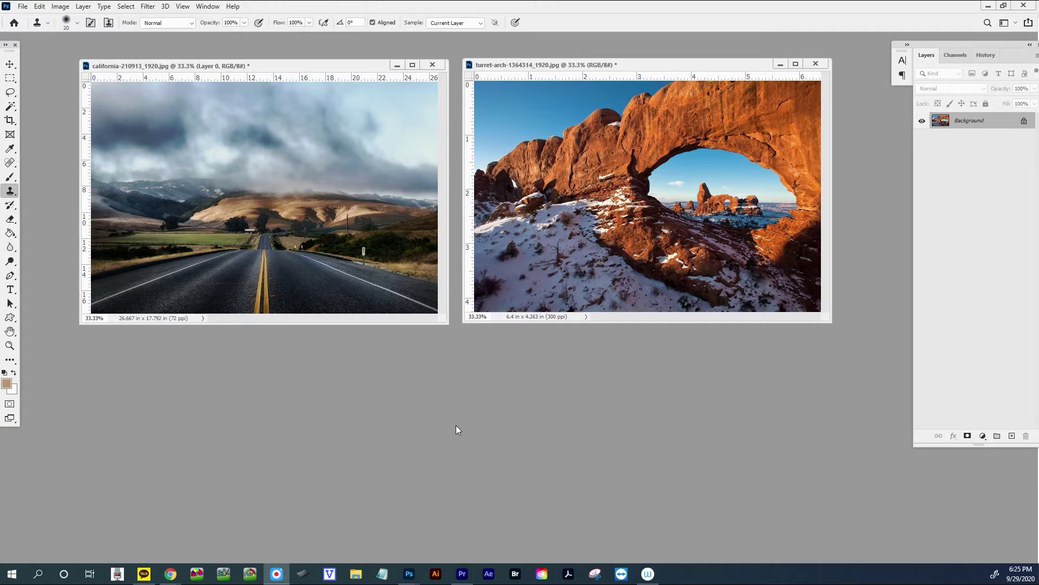
Step: Duplicate the turret-arch image under the default copy name
click(60, 6)
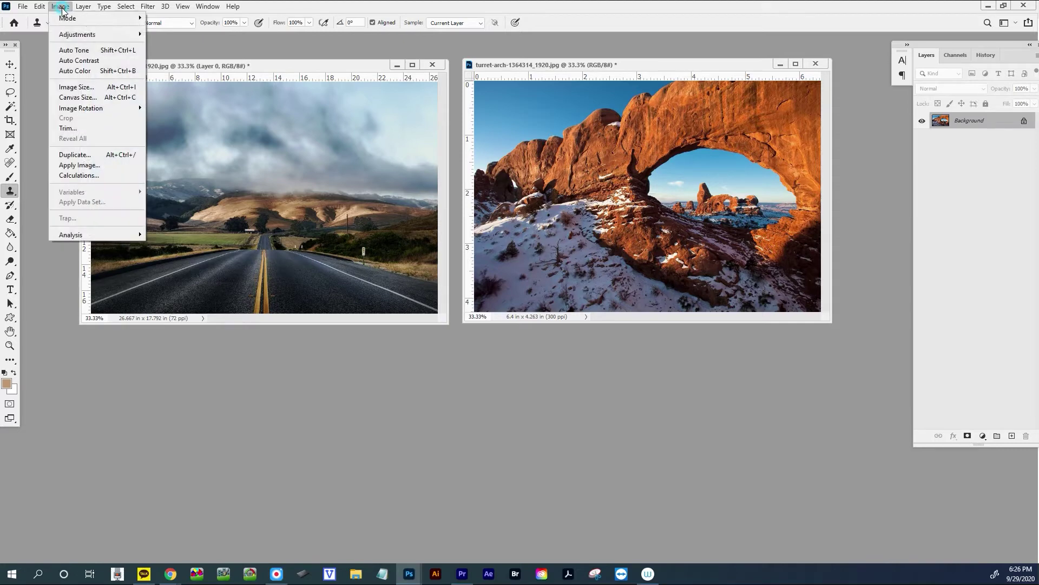
click(75, 155)
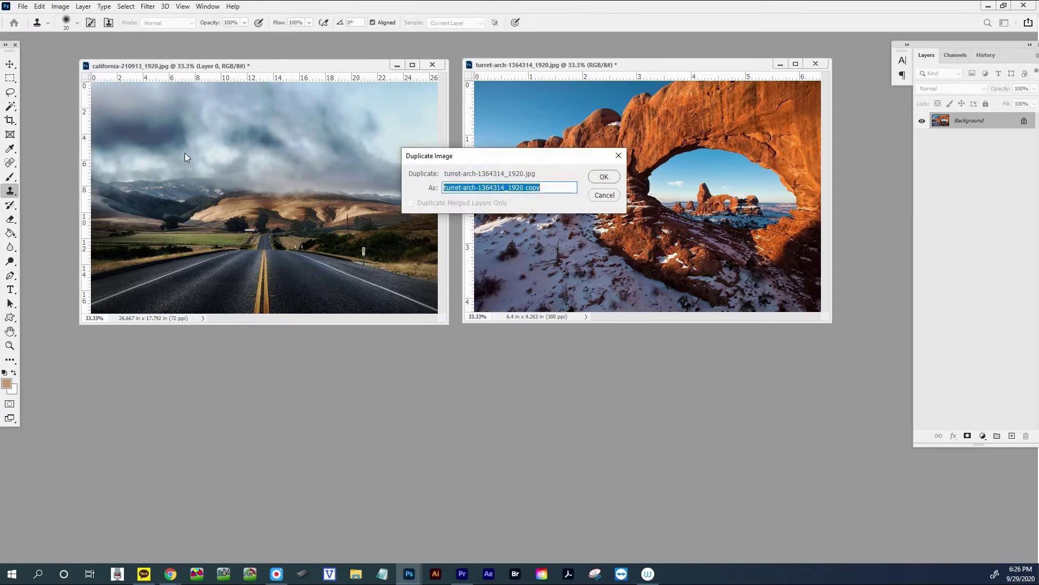
click(601, 179)
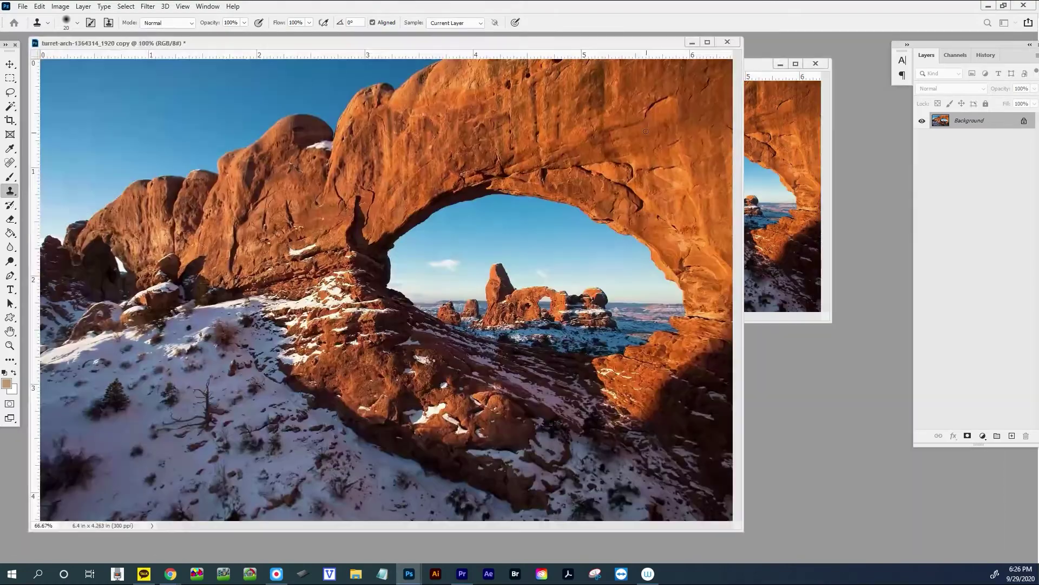
Step: Close the original turret-arch document without saving and place its copy, zoomed to 33.3%, beside the road photo
click(815, 64)
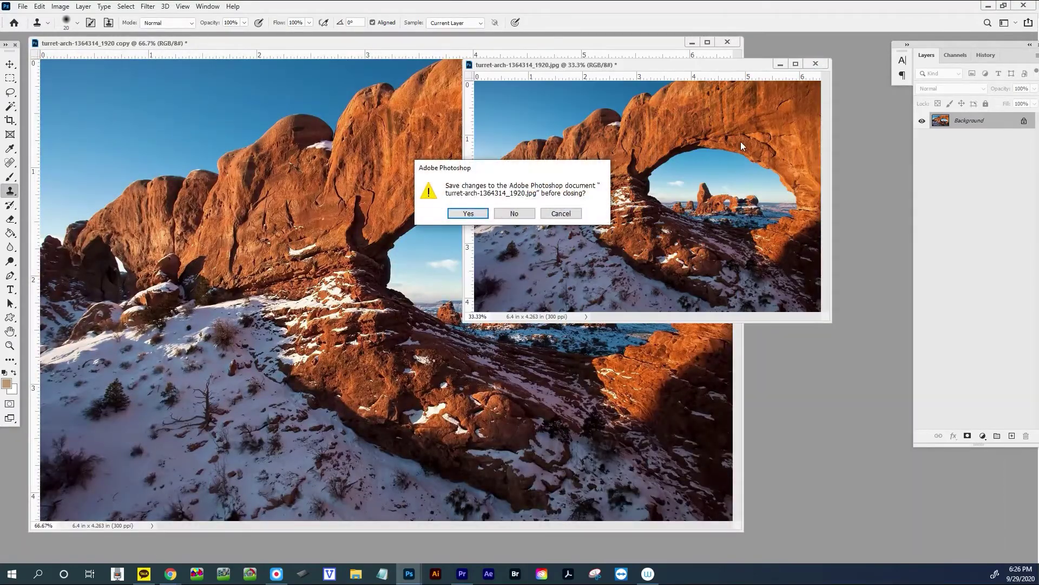
click(515, 213)
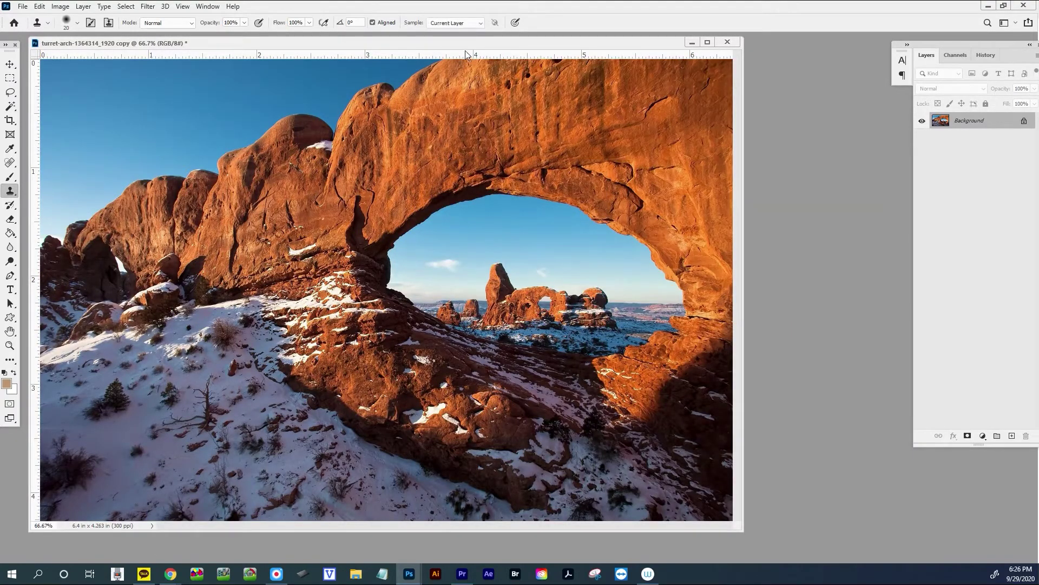
key(ctrl+minus)
key(ctrl+minus)
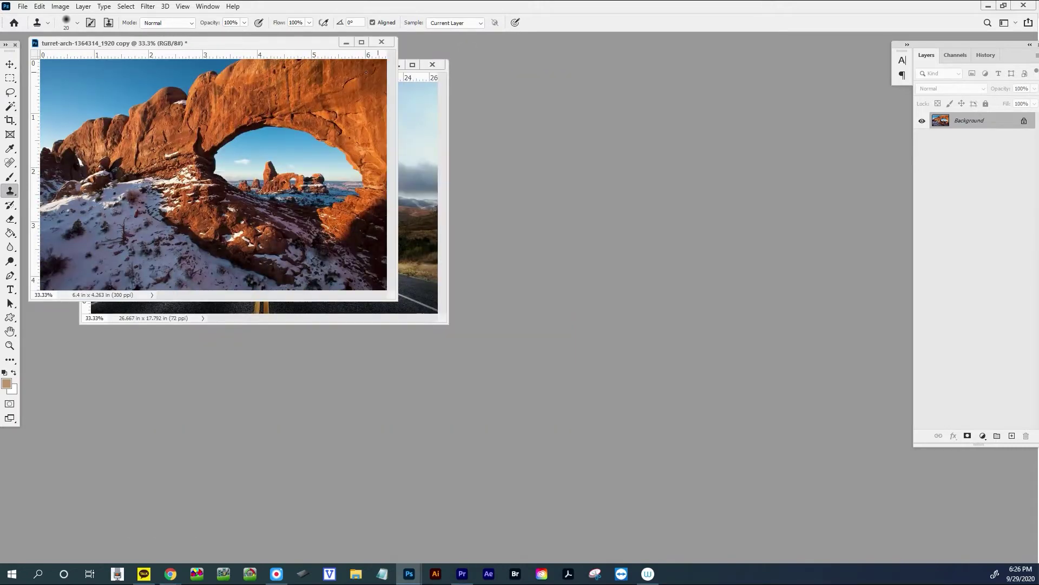
drag(244, 46, 685, 67)
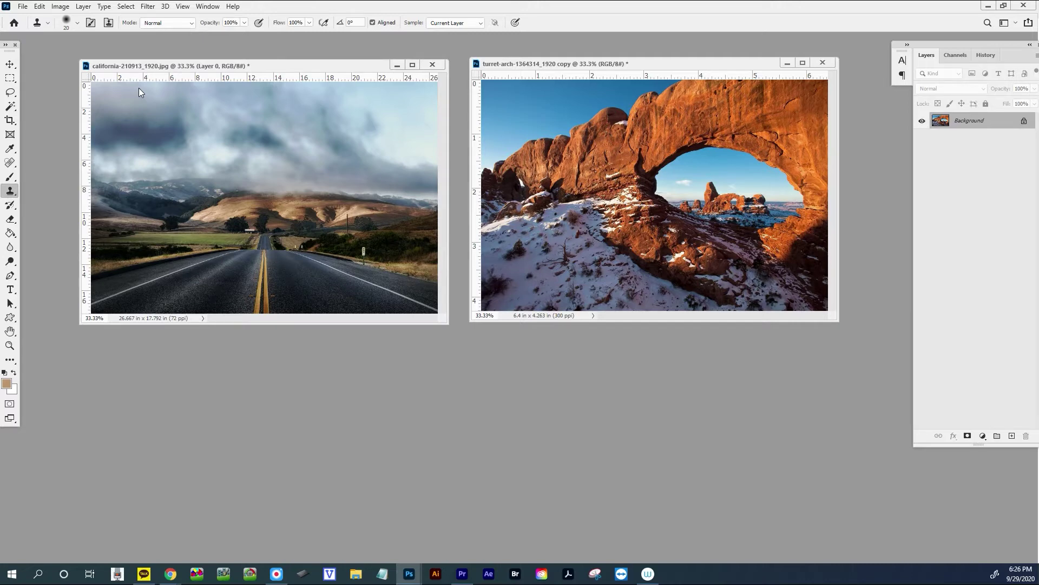
Step: Unlock the arch photo's Background layer, duplicate it, and hide the original layer beneath the selected copy
click(1024, 121)
drag(999, 126, 1011, 437)
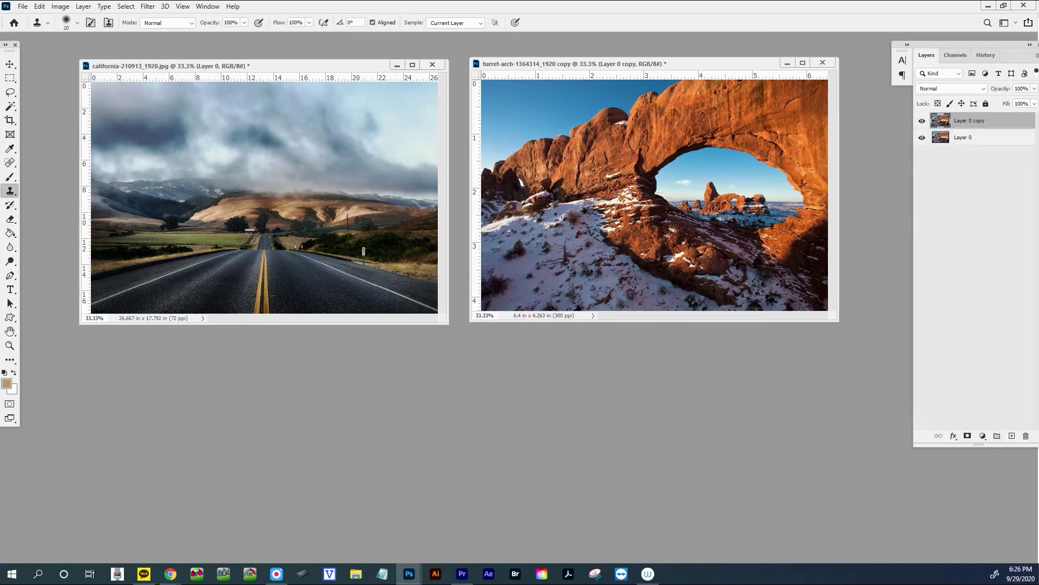
click(922, 137)
click(960, 120)
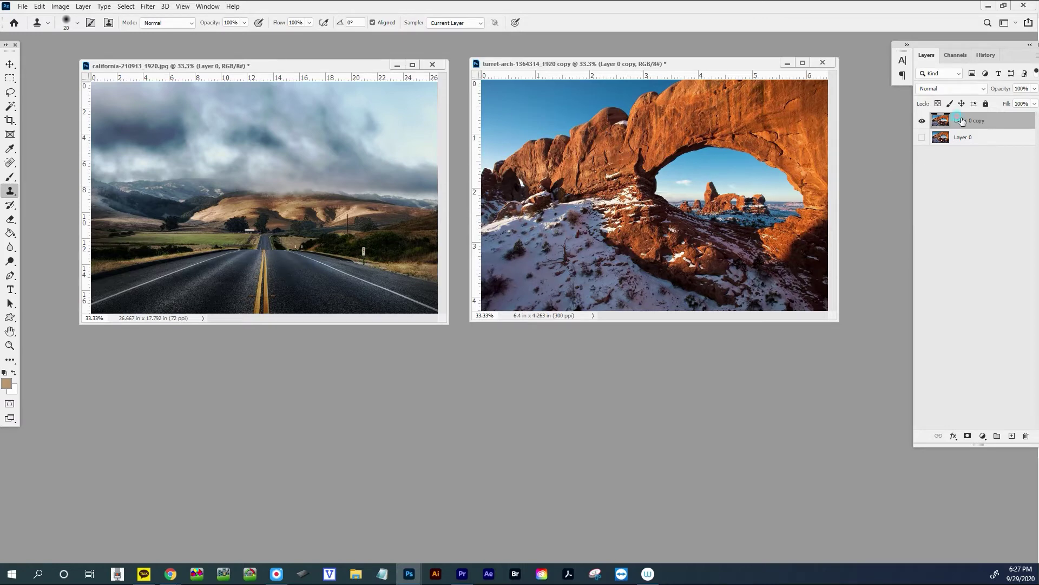
Step: Add a layer mask to Layer 0 copy and make the image thumbnail the active target instead of the mask
click(968, 437)
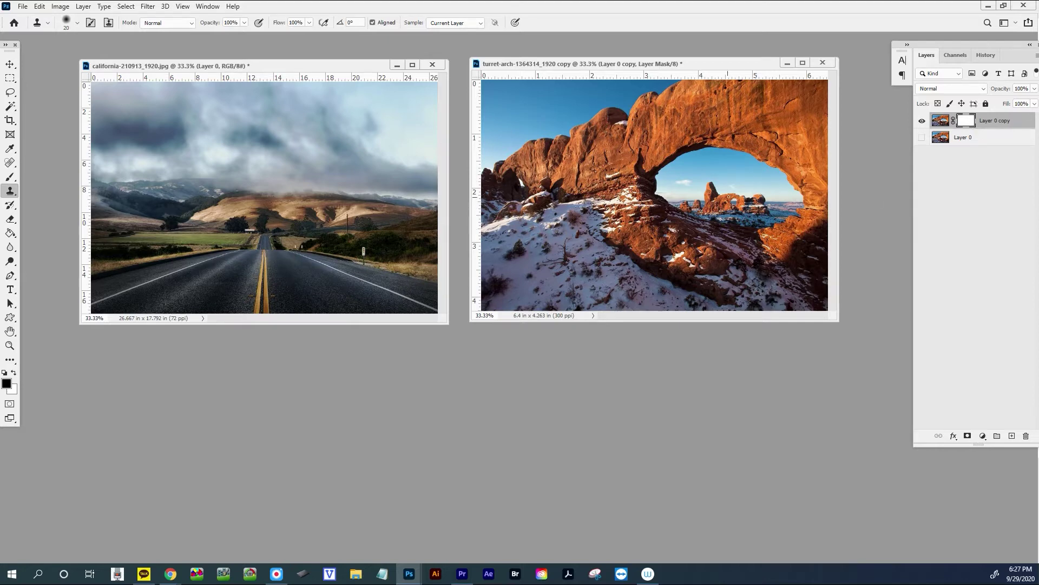
click(965, 124)
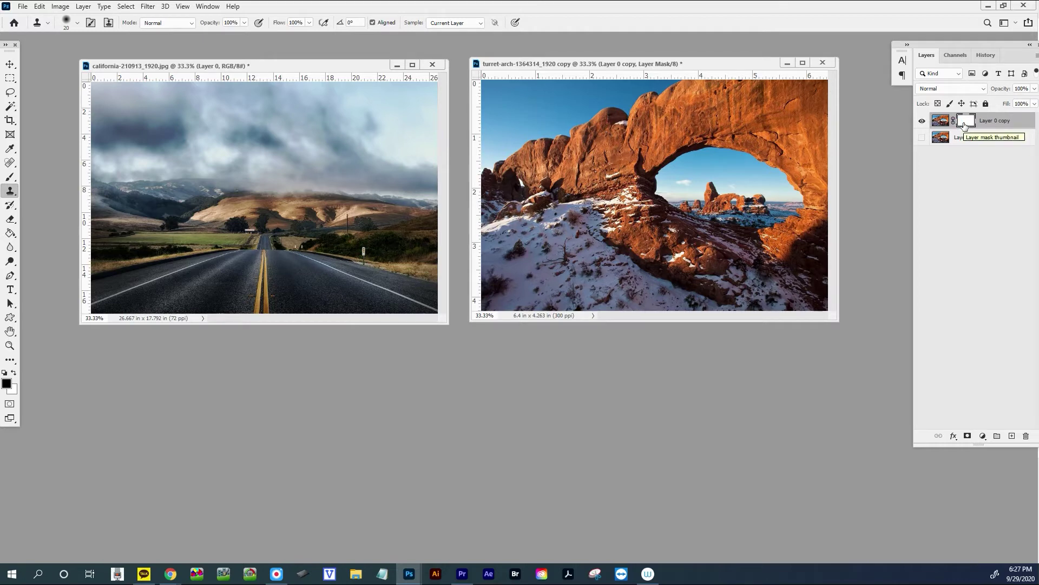
click(942, 123)
click(966, 125)
click(942, 120)
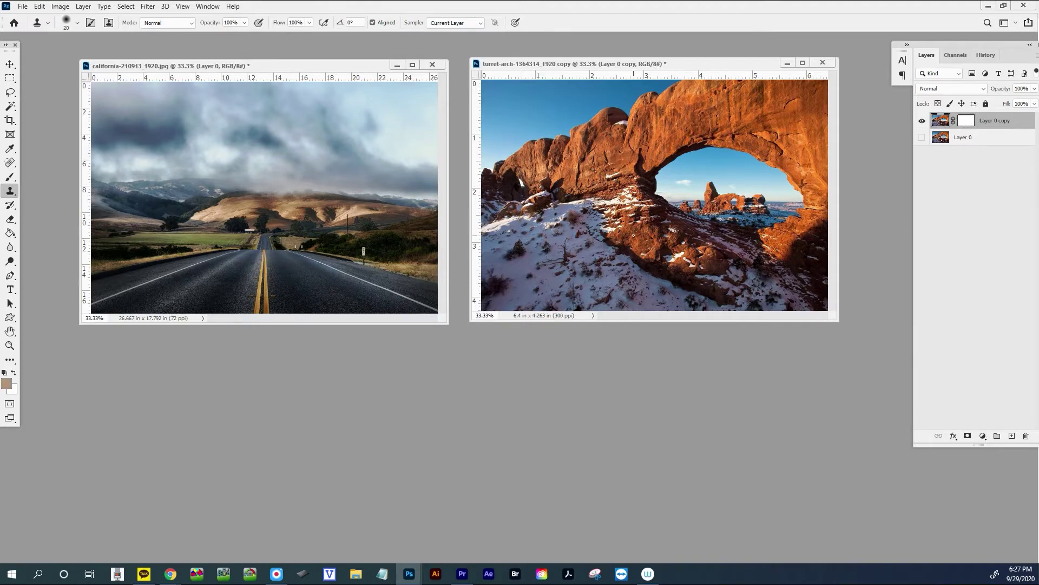
Step: Enlarge the Clone Stamp brush to 70 and try to stamp on the arch photo without a source point
key(bracketright)
key(bracketright)
key(bracketright)
key(bracketright)
key(bracketright)
click(649, 222)
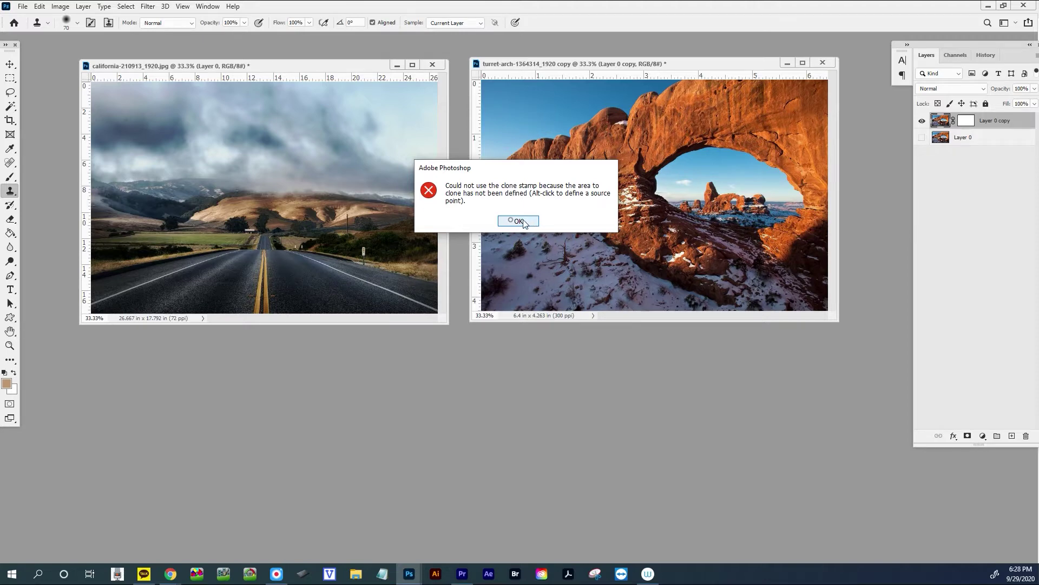
key(Return)
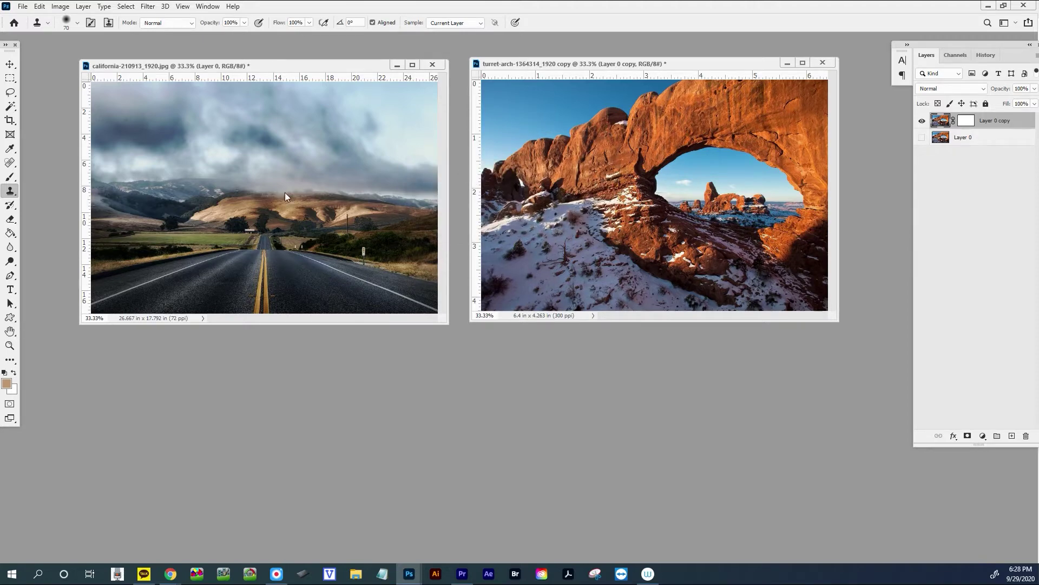
Step: Paint a tan stroke across the arch opening with the Brush tool at size 400, and undo it
click(10, 177)
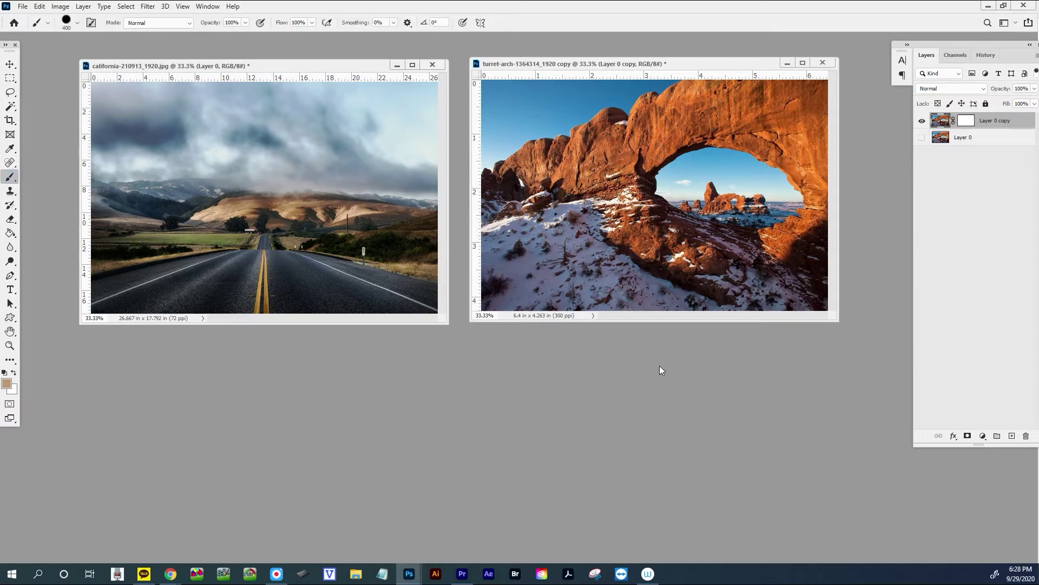
mouse_move(720, 175)
mouse_down()
mouse_move(631, 203)
mouse_move(734, 187)
mouse_move(756, 170)
mouse_up()
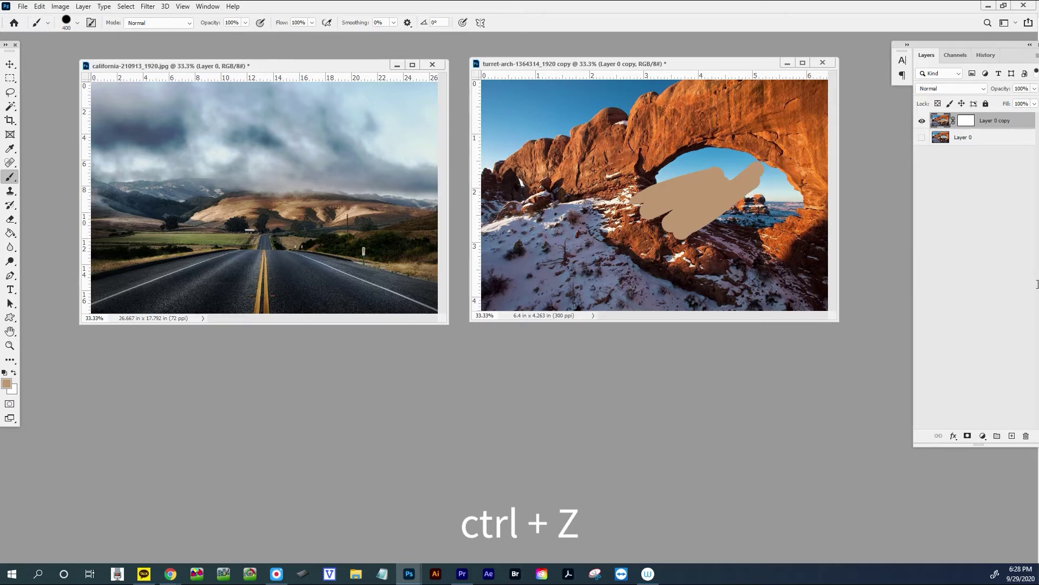
key(ctrl+z)
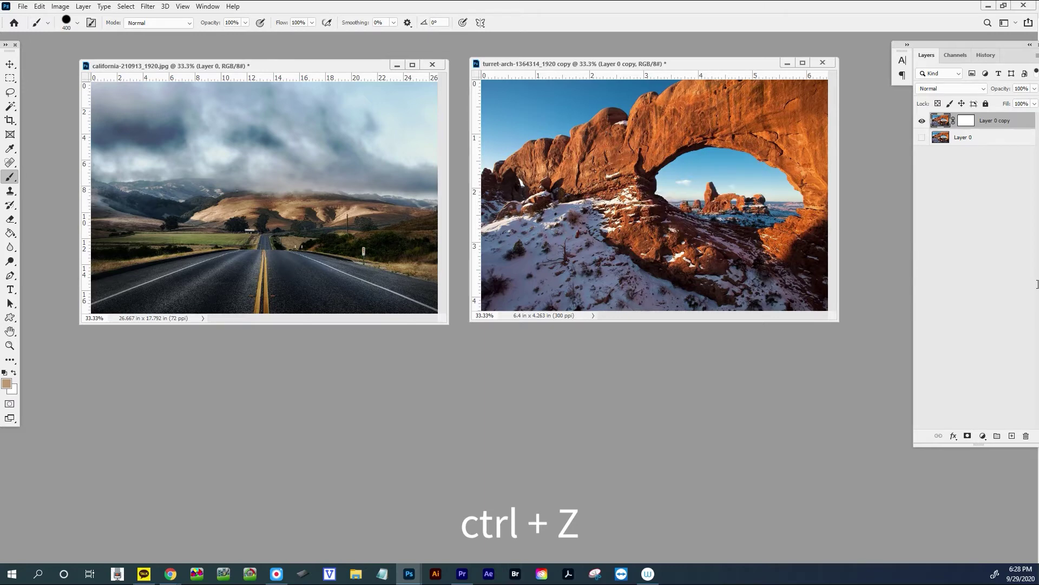
click(40, 6)
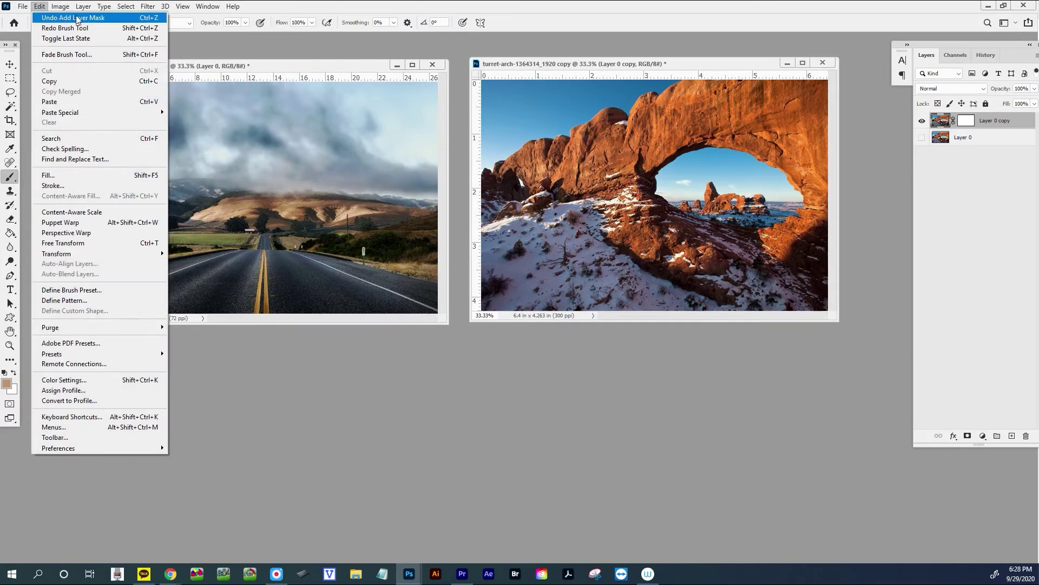
click(433, 374)
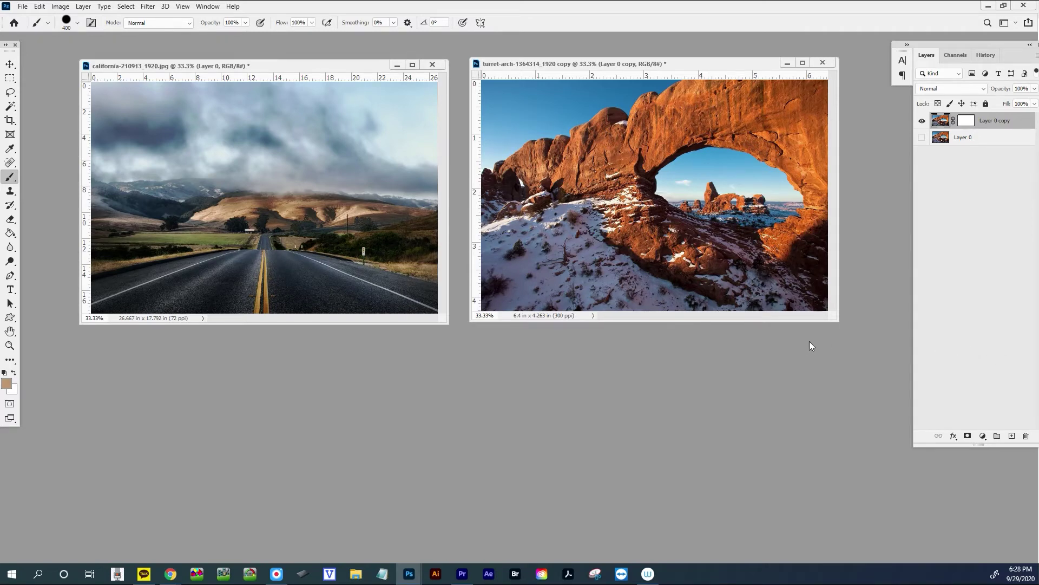
Step: Show the History panel and detach it as a floating panel beside the layers
click(208, 7)
mouse_move(206, 20)
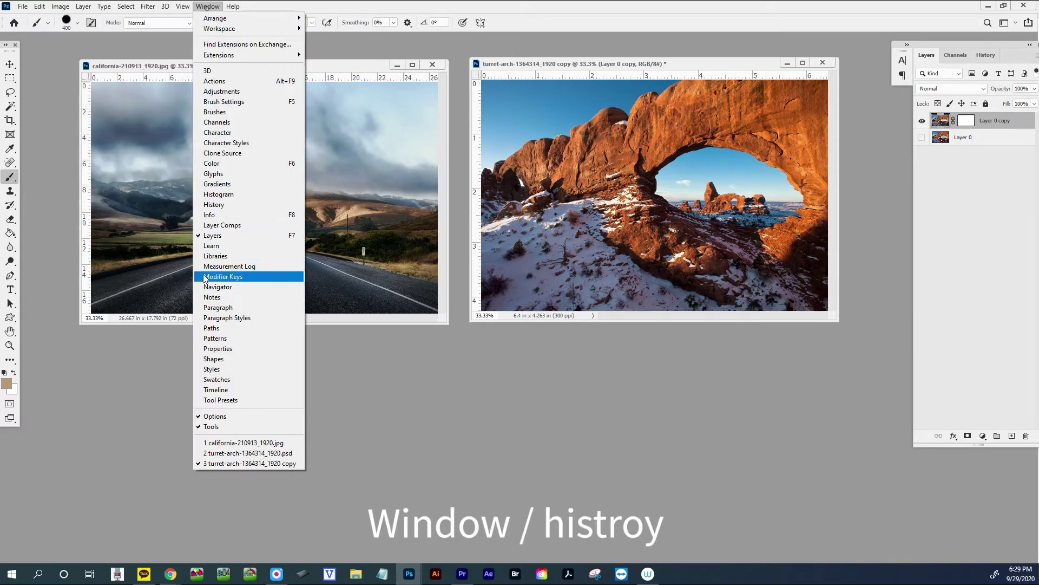
click(219, 205)
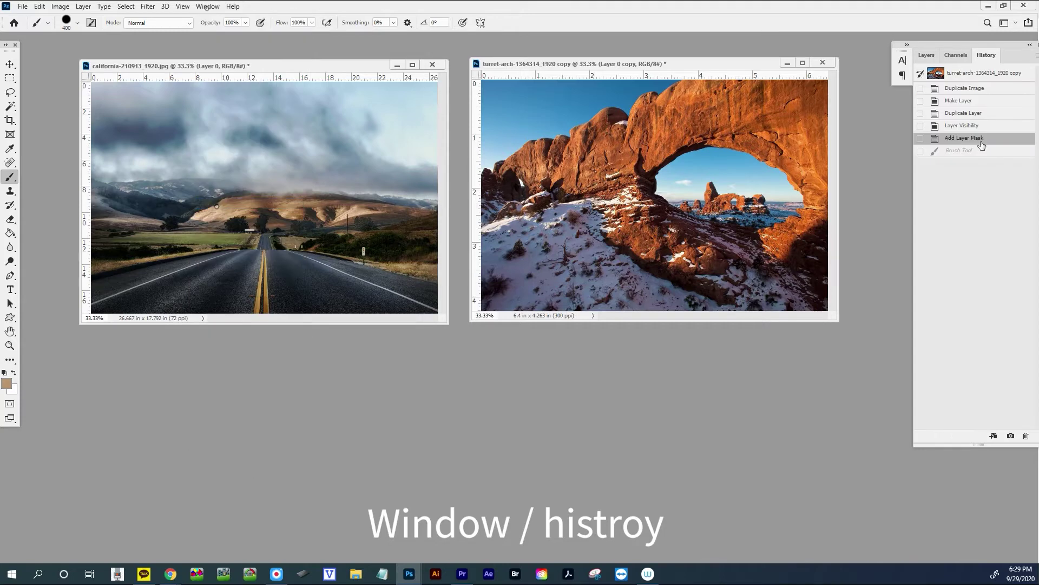
drag(987, 54, 852, 106)
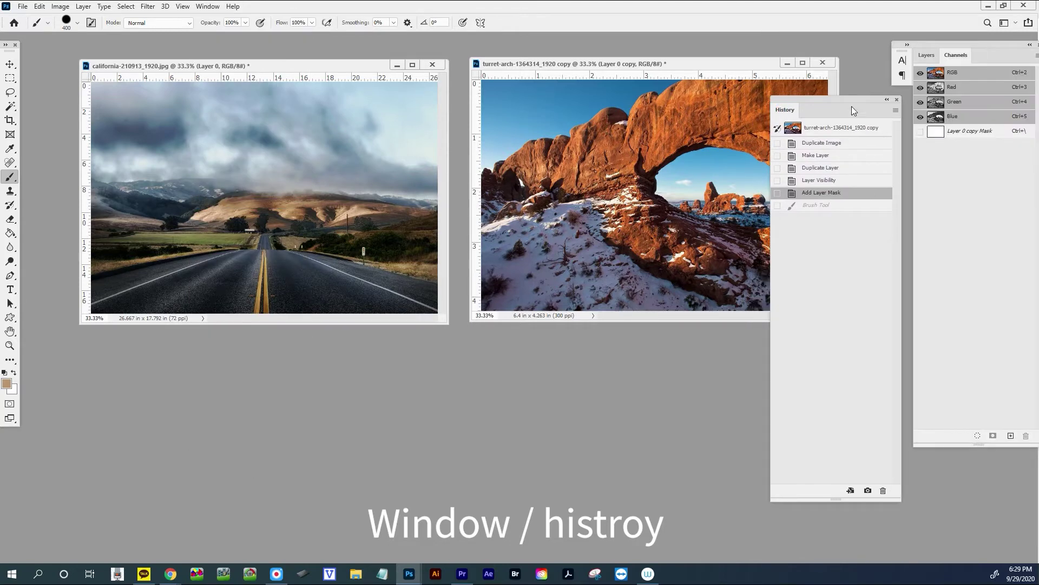
Step: Step through the Make Layer, Duplicate Layer and Brush Tool history states of the arch photo
click(814, 156)
click(820, 169)
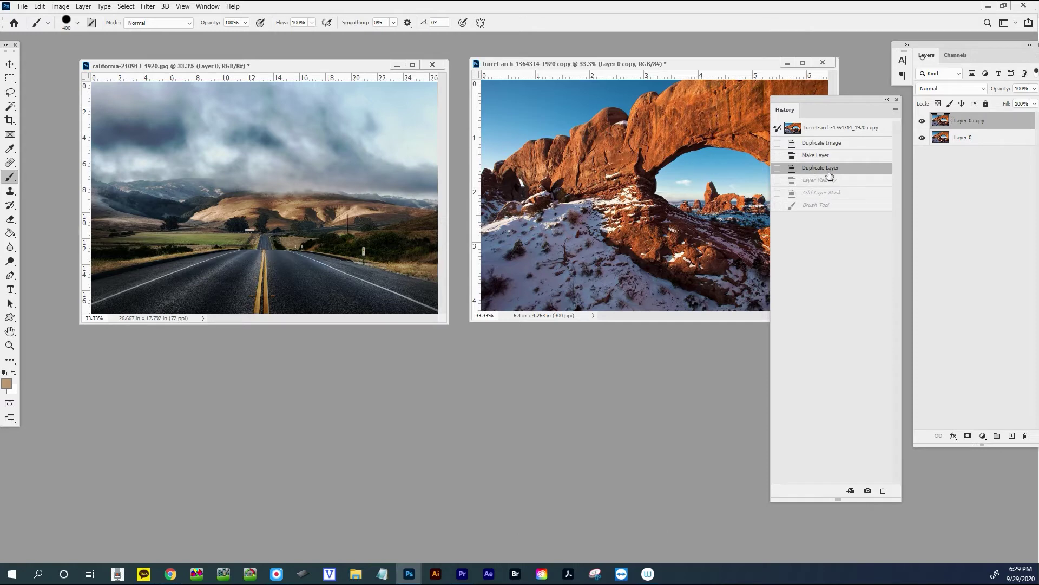
click(818, 205)
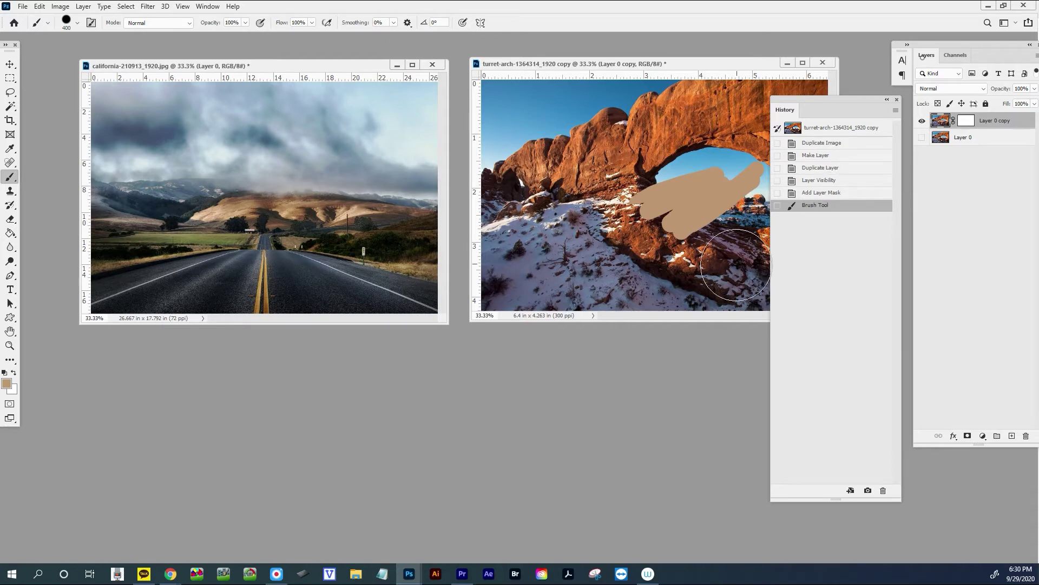
Step: Paint a tan patch near the arch's inner foot from the Duplicate Image history state and save a history snapshot
click(821, 143)
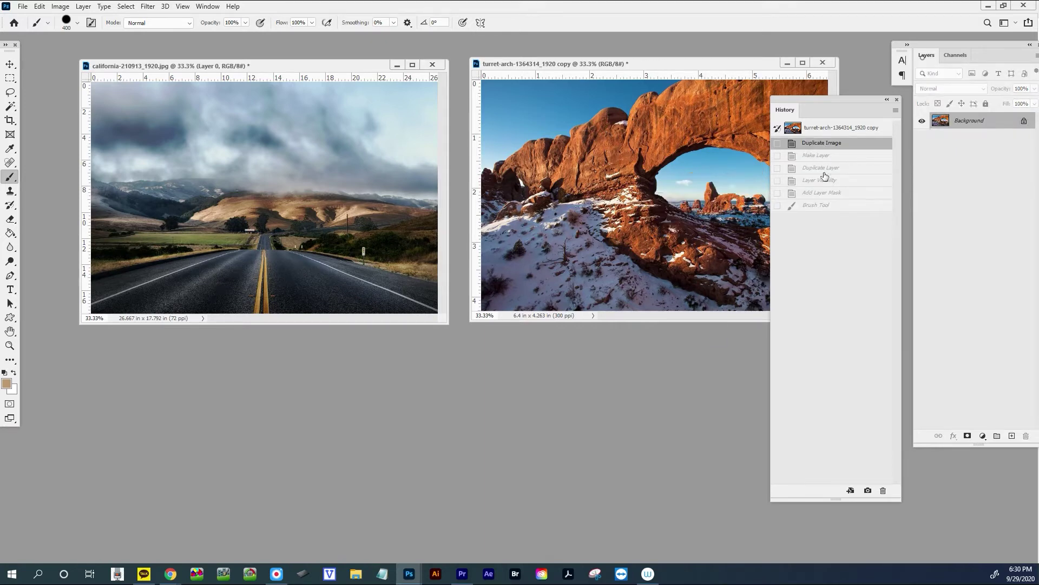
click(669, 214)
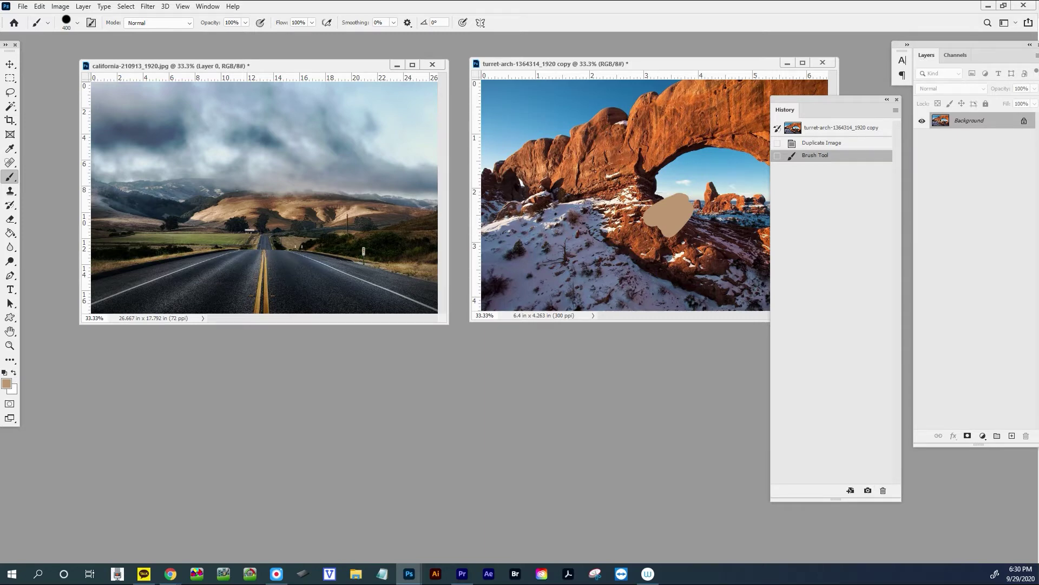
click(868, 490)
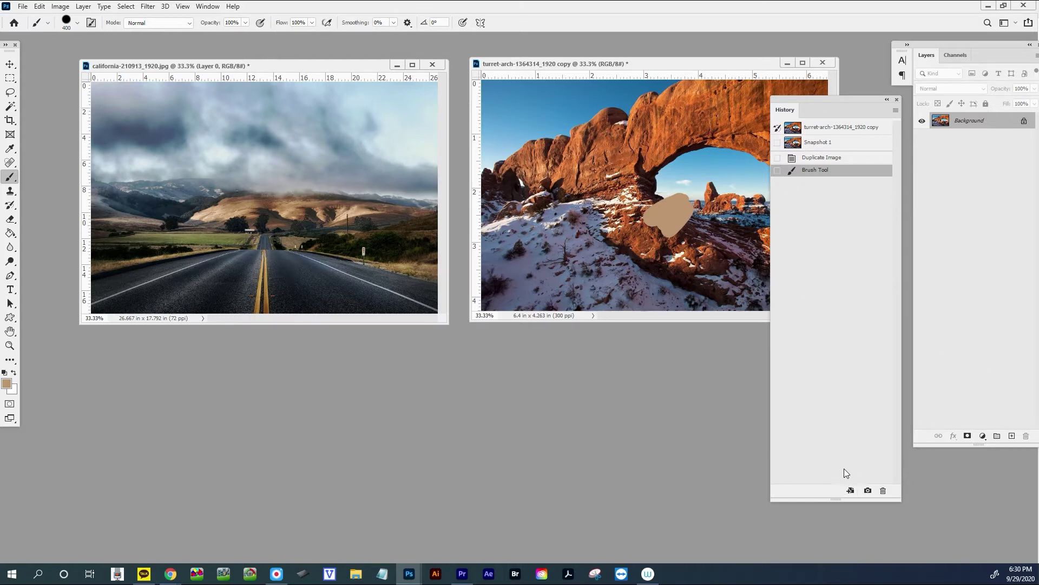
Step: Create two new documents from the painted history state, and close both without saving
click(852, 490)
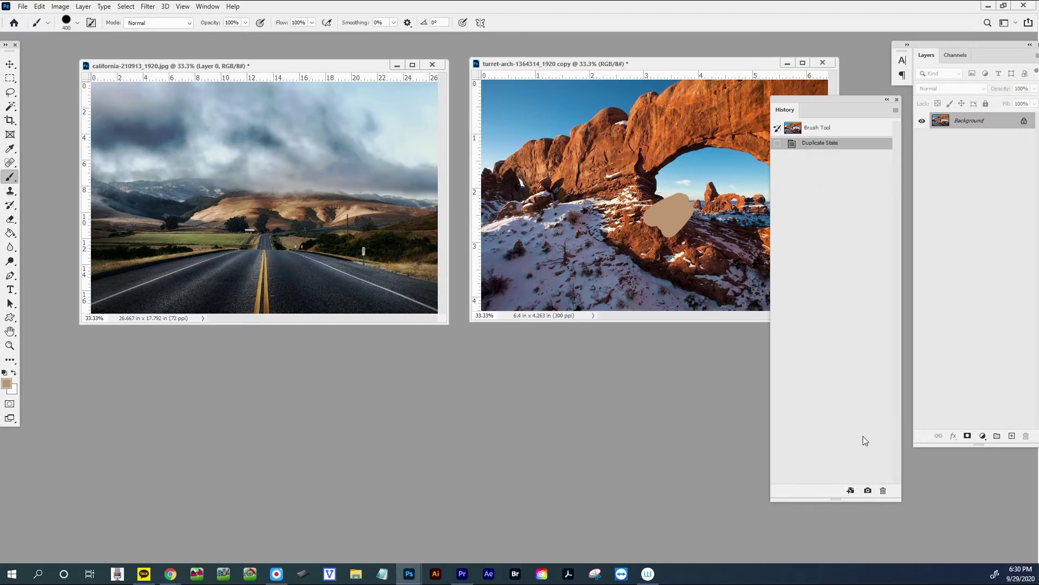
click(828, 129)
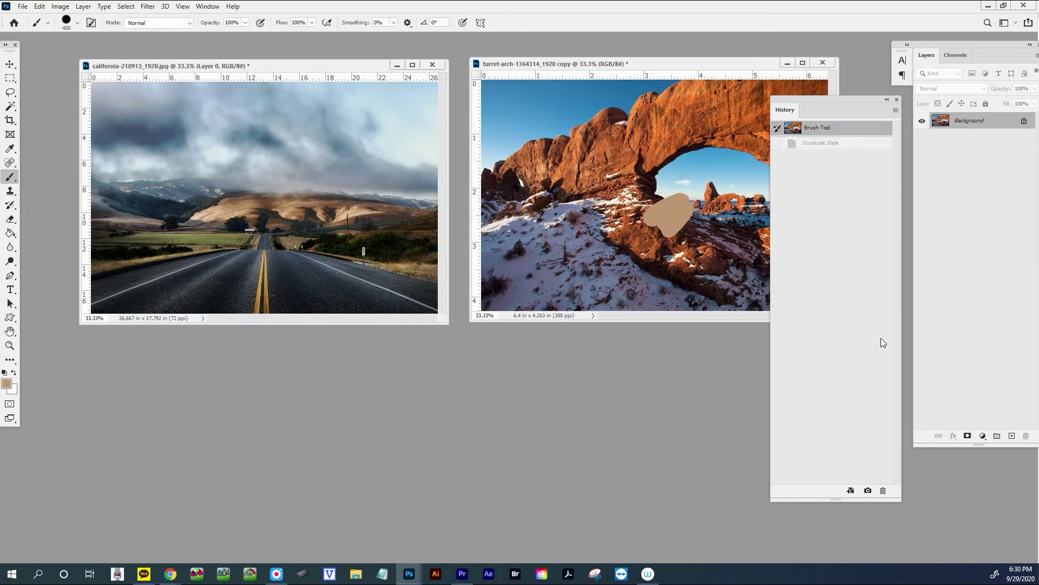
click(851, 490)
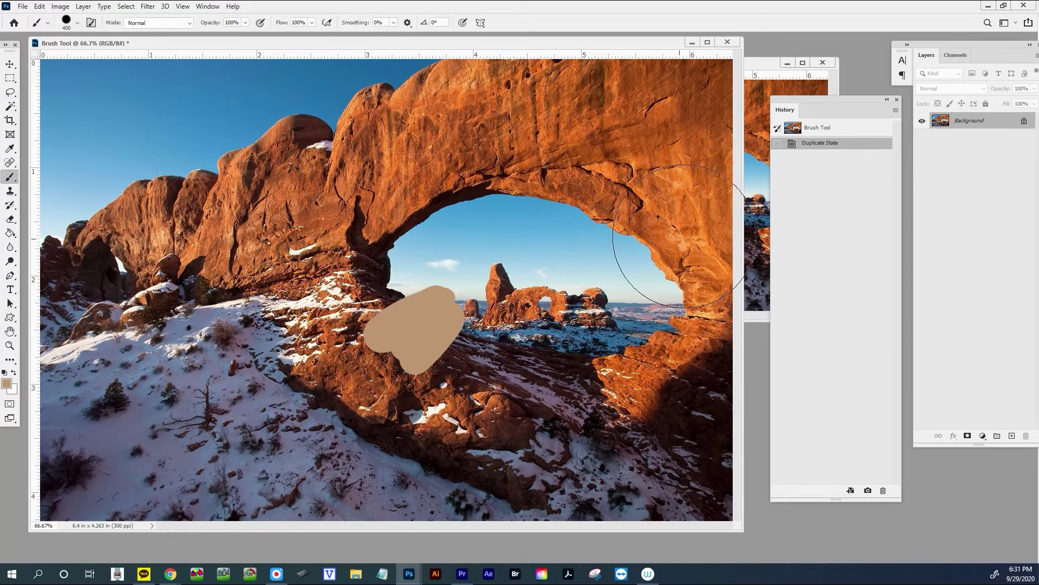
click(728, 44)
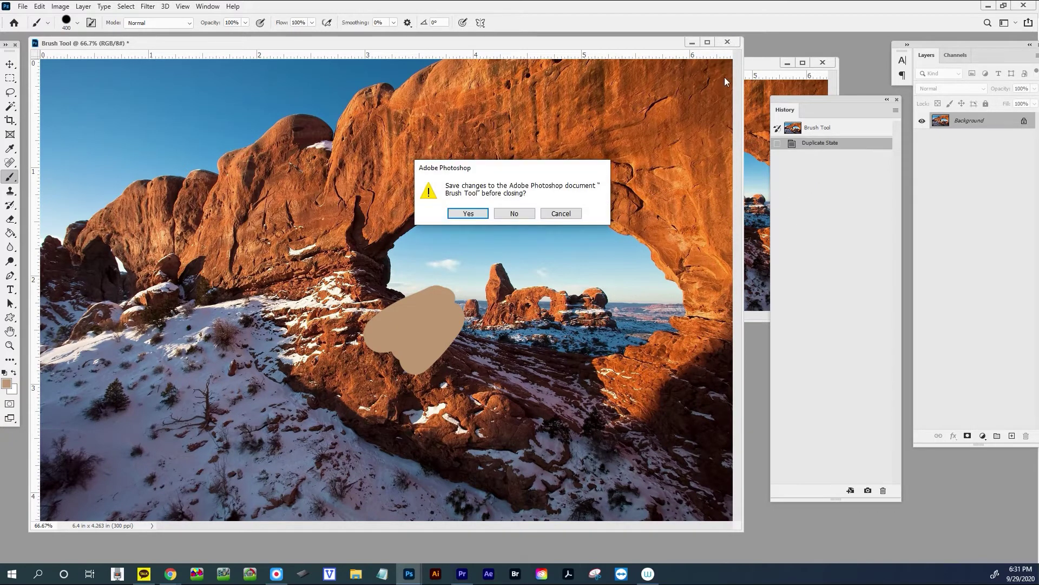
click(524, 215)
click(727, 42)
click(521, 214)
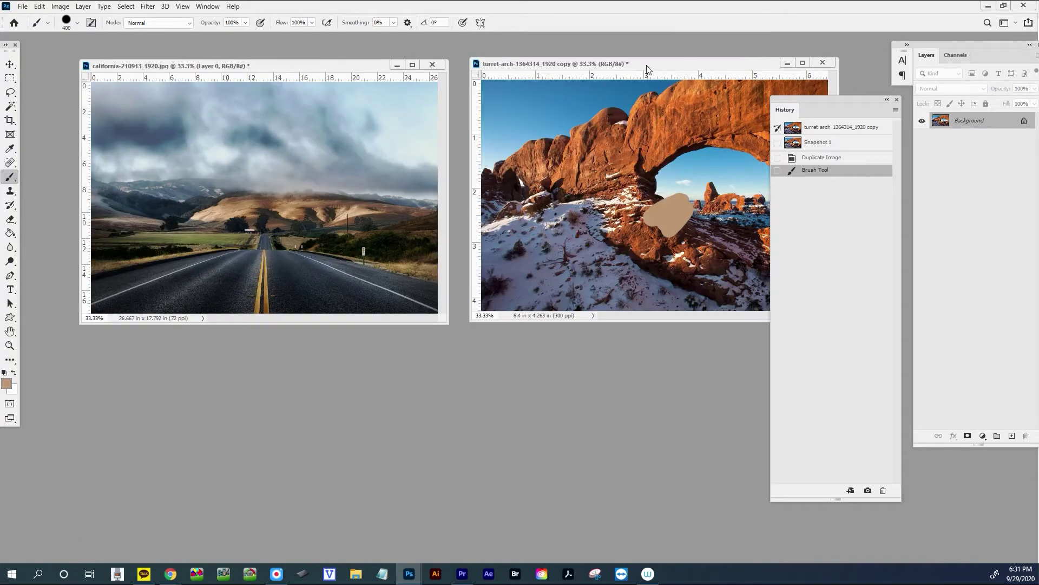
Step: Revert the arch photo to its opening snapshot, rebuild the unlocked duplicate layer with a layer mask, and redock the History panel
click(817, 128)
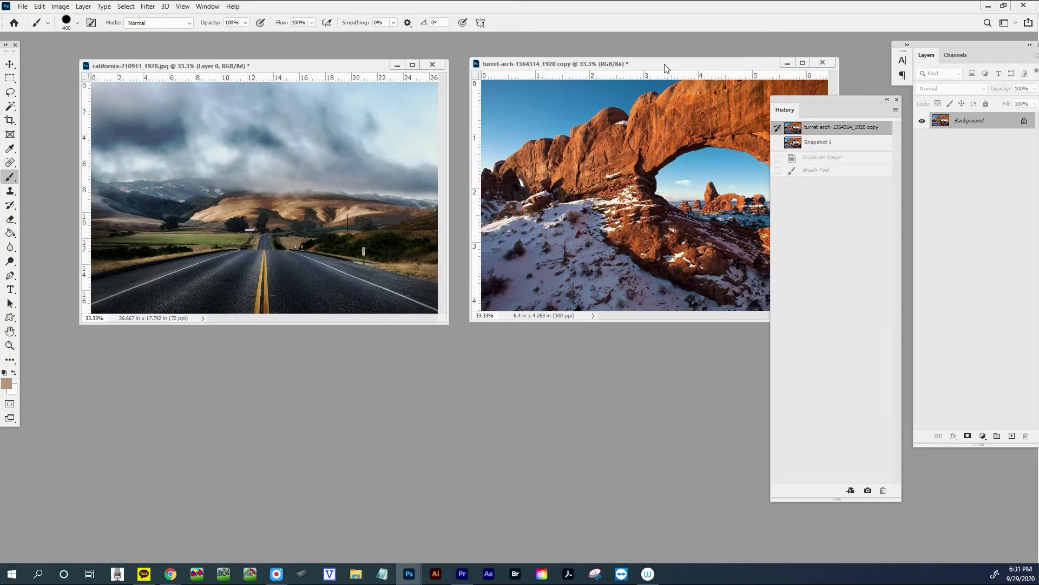
click(1023, 120)
drag(971, 126, 1011, 436)
click(967, 435)
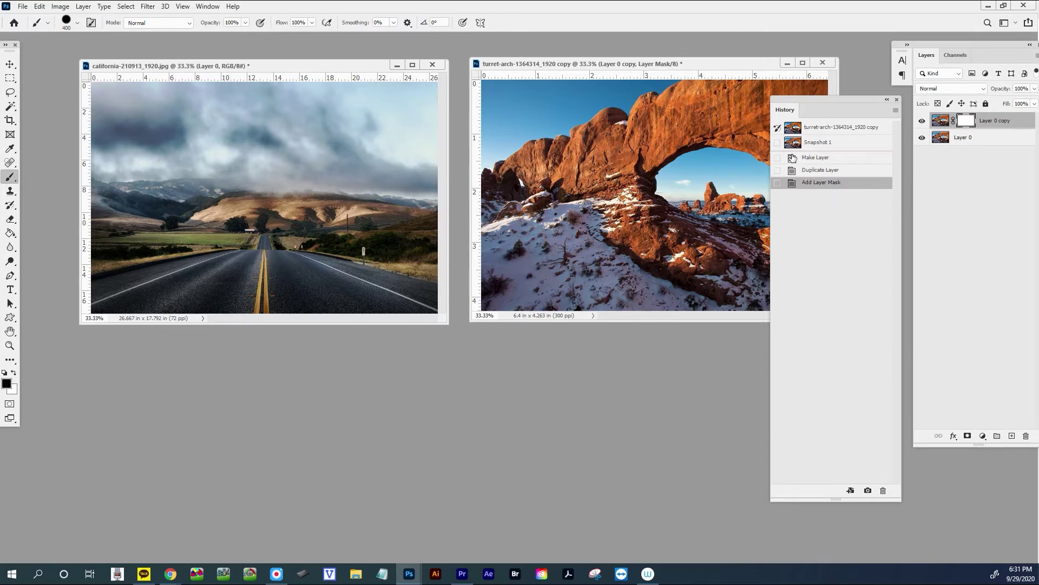
drag(784, 111, 977, 56)
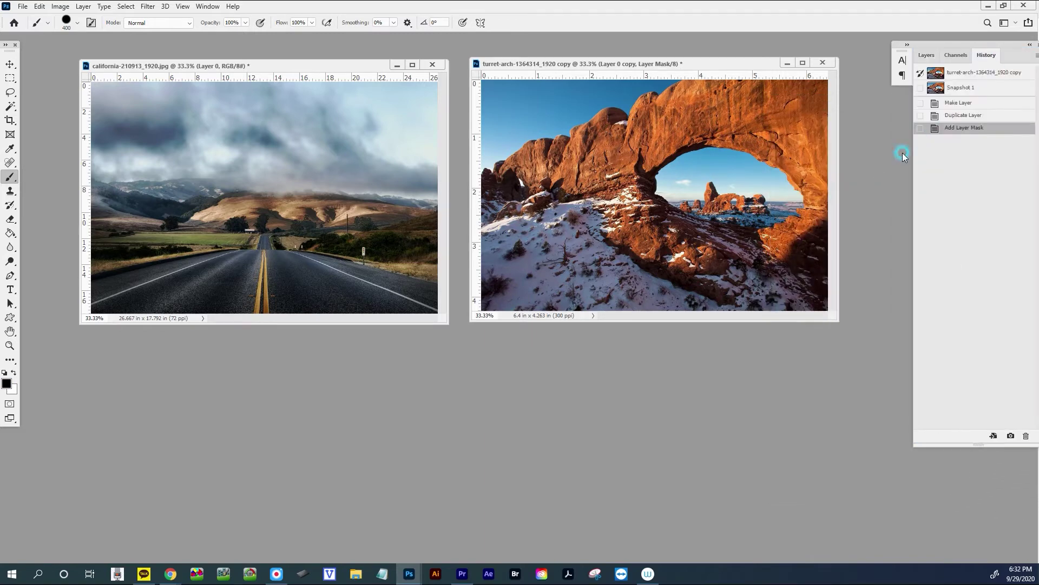
Step: Select the layer mask of Layer 0 copy and fill it with black (000000)
click(926, 54)
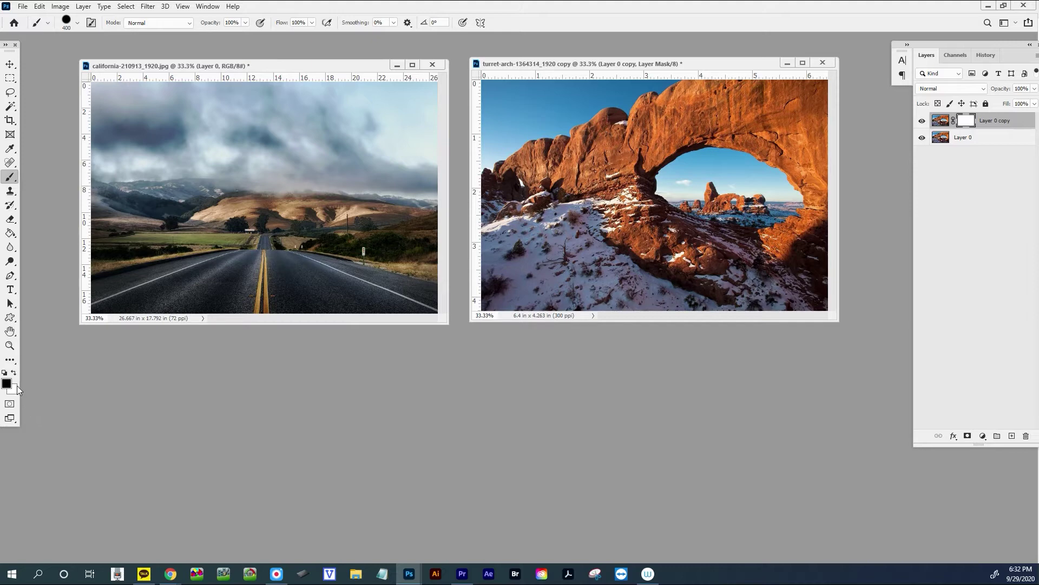
click(1001, 121)
click(966, 120)
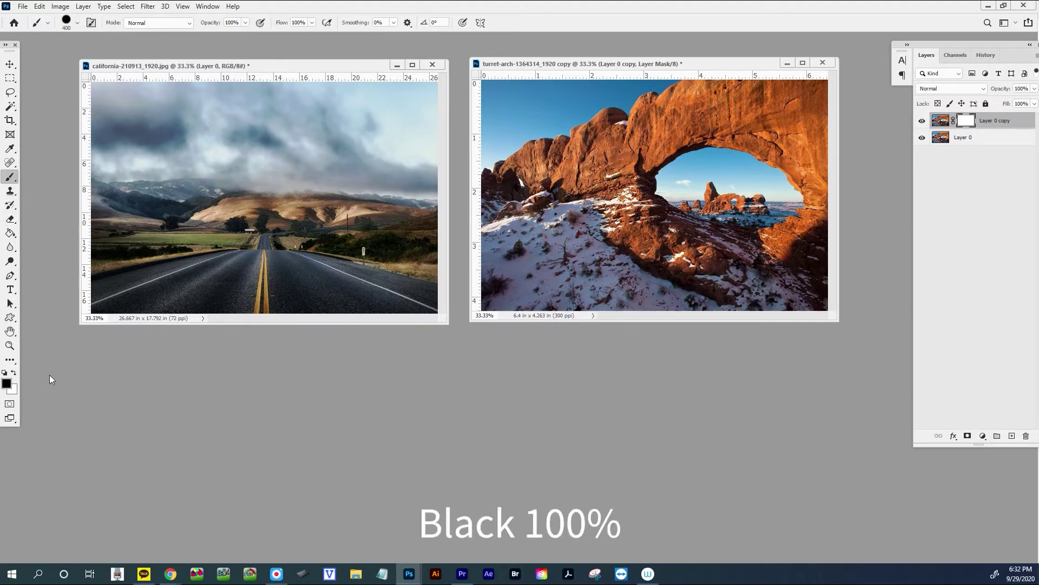
click(7, 384)
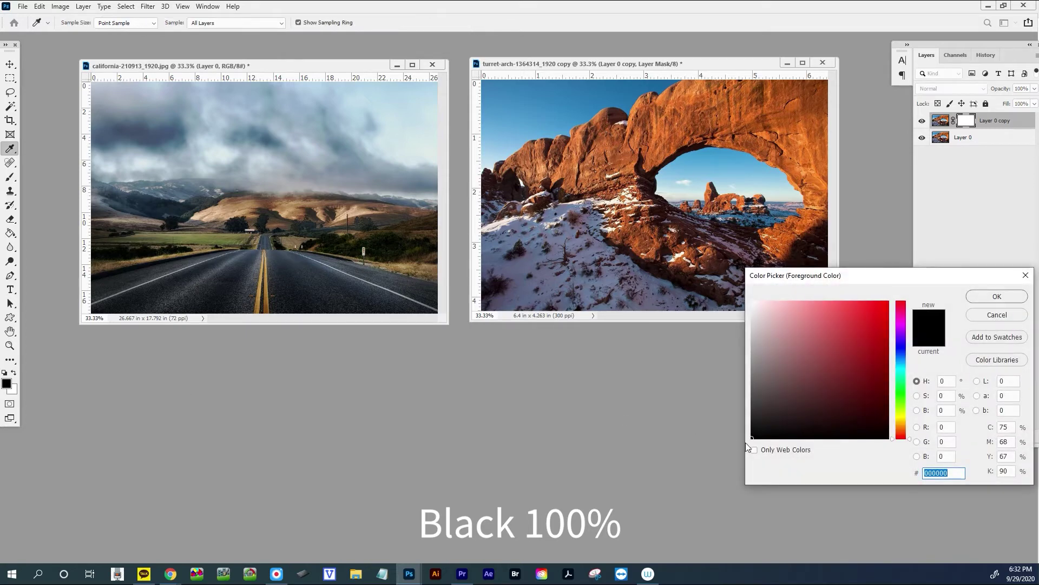
key(Return)
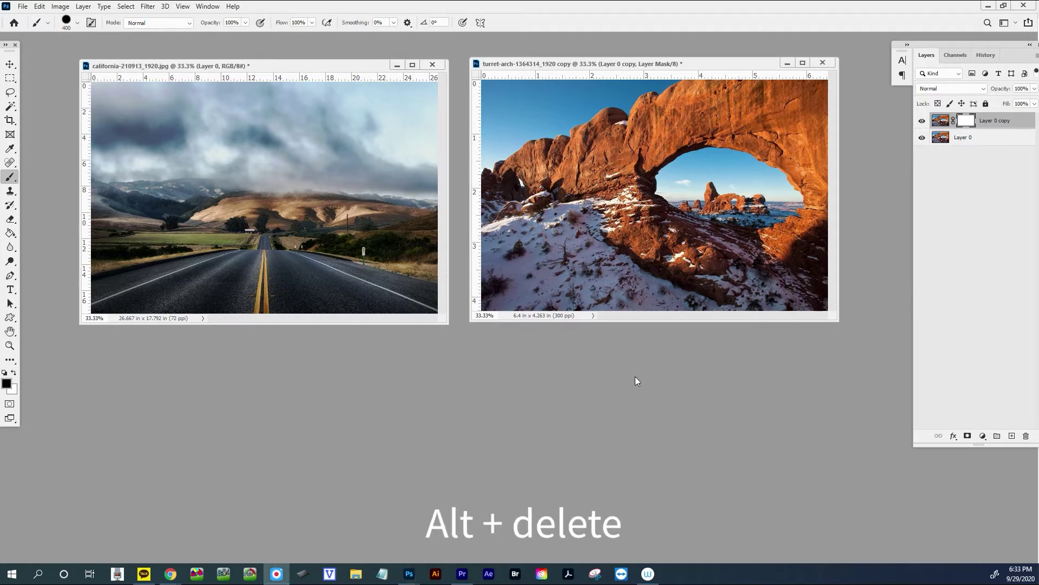
click(967, 121)
key(alt+Delete)
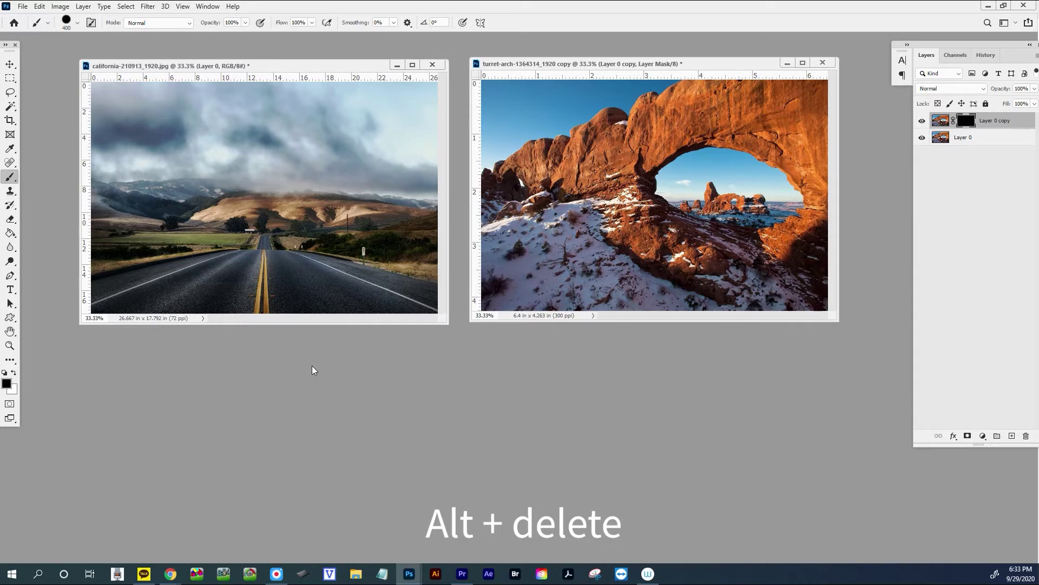
Step: Hide Layer 0 and fill the mask of Layer 0 copy with white
click(922, 138)
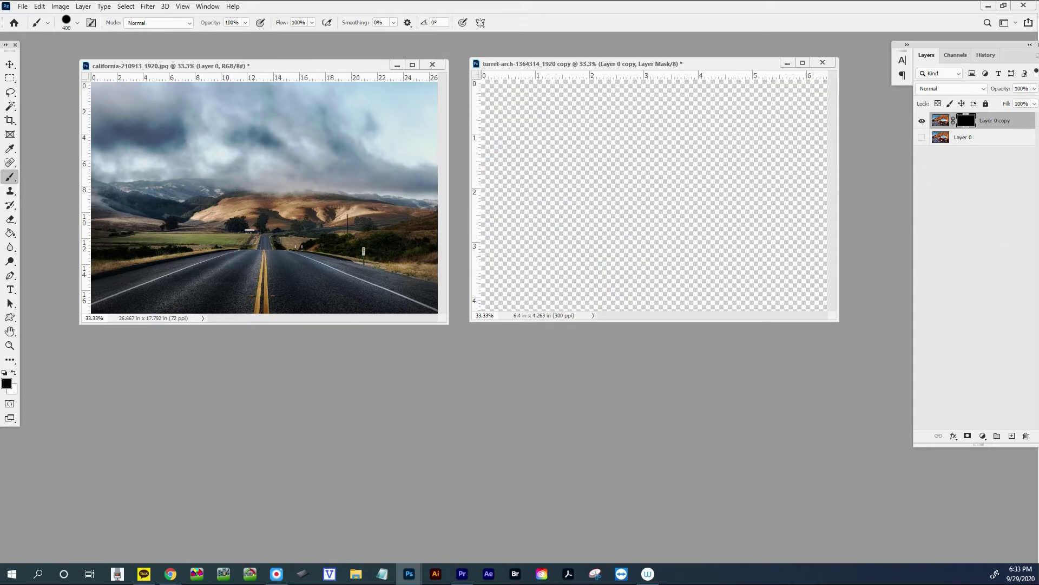
key(ctrl+Delete)
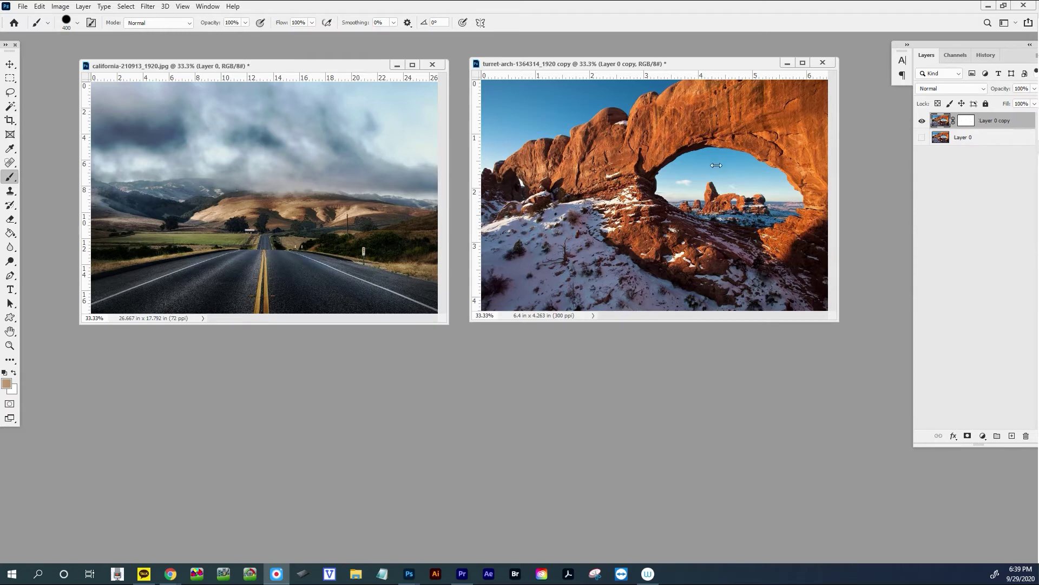
Step: Paint a tan stroke over the arch opening on the image of Layer 0 copy, and undo it
drag(683, 194, 704, 173)
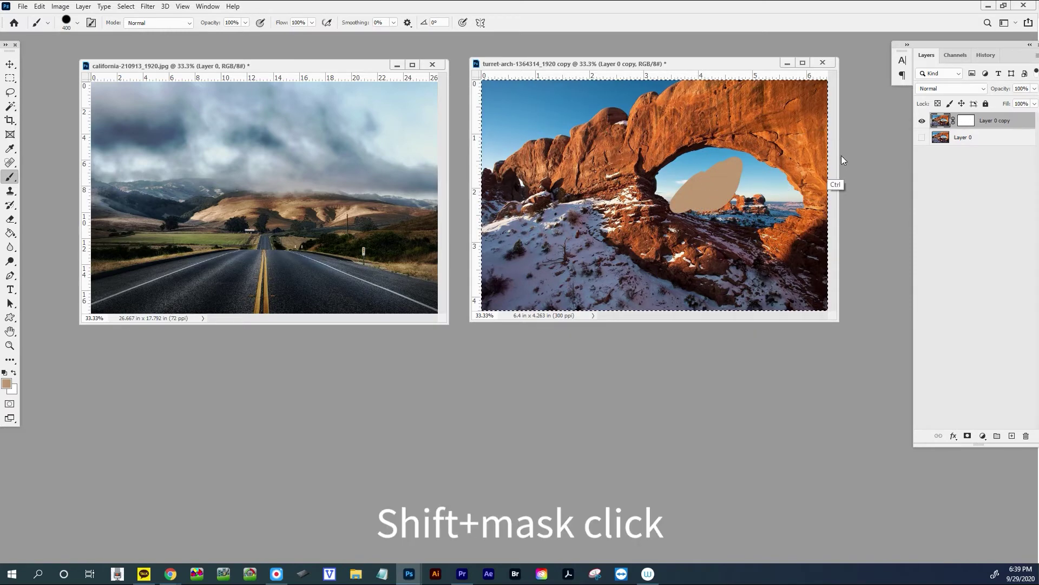
key(ctrl+z)
Step: Paint black inside the arch opening on the layer mask, and toggle the mask off and back on
click(966, 120)
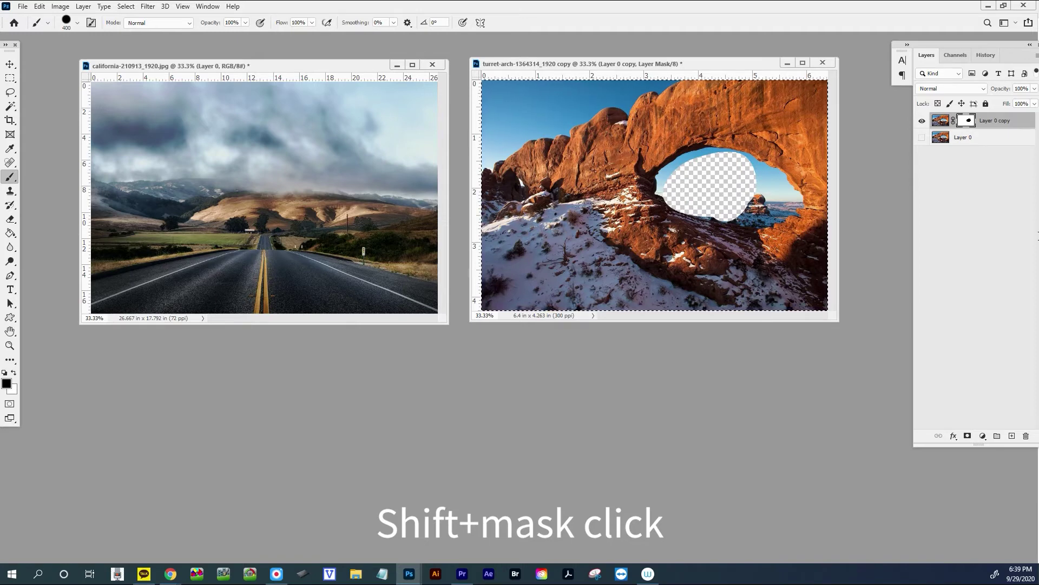
shift+click(967, 121)
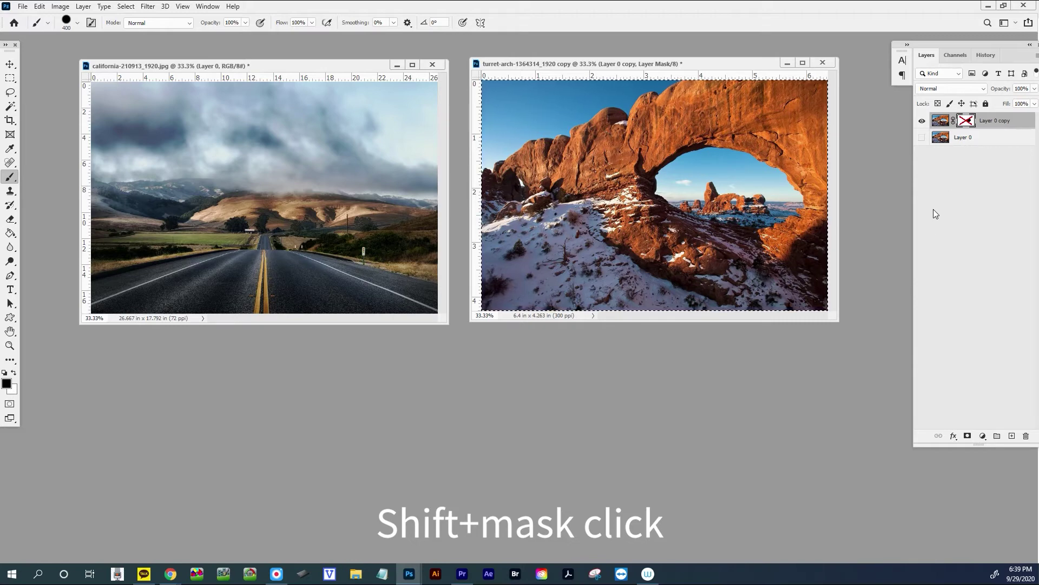
shift+click(967, 120)
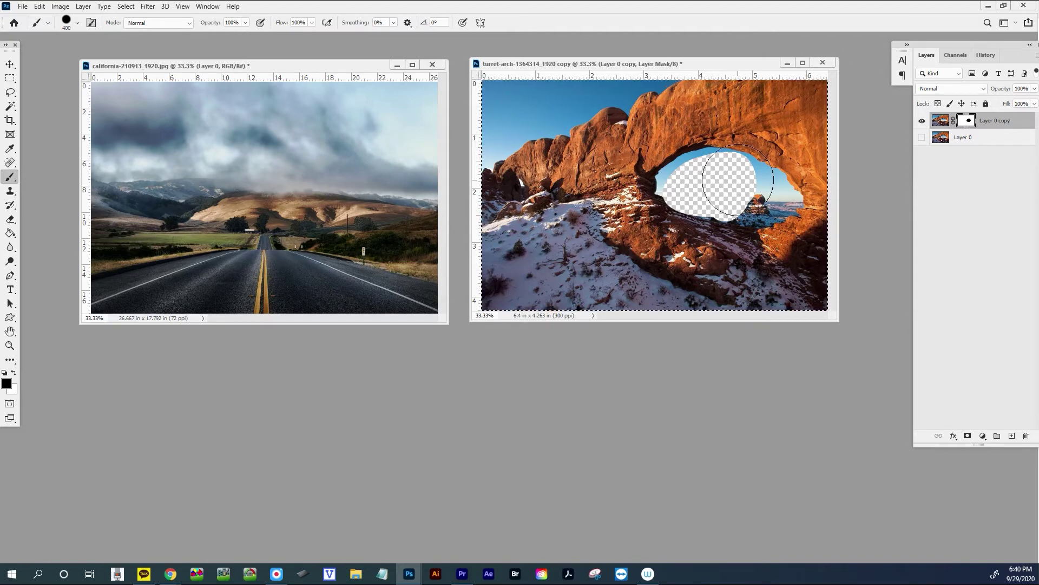
key(ctrl+d)
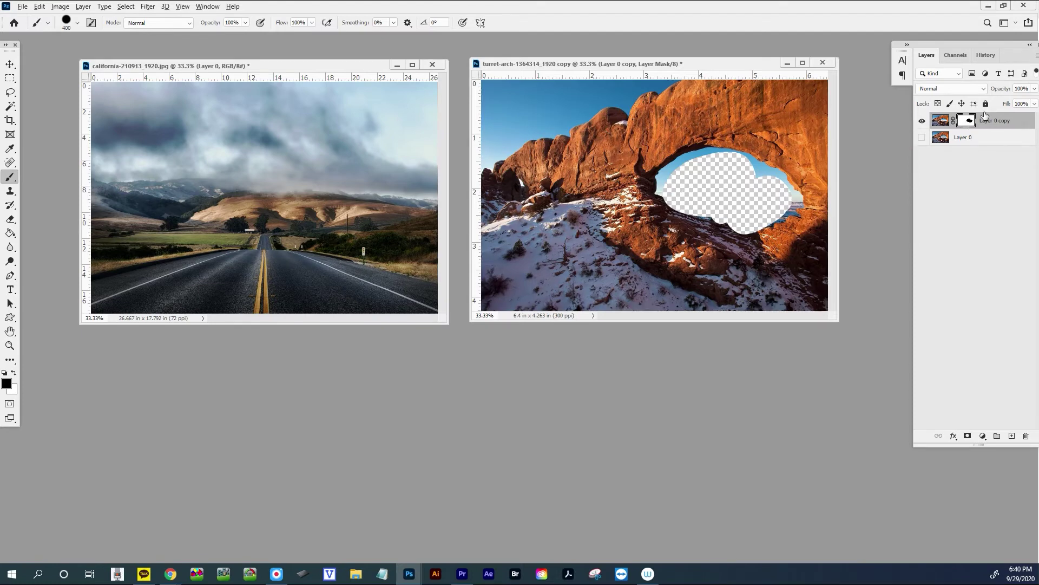
Step: Fill the mask of Layer 0 copy with black and paint white over the arch opening to reveal it
key(alt+BackSpace)
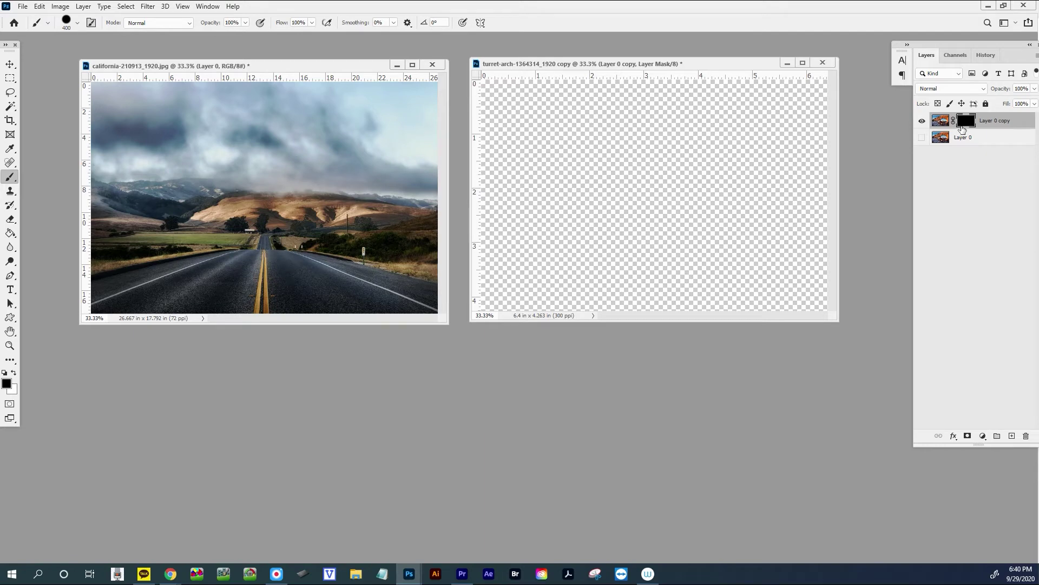
click(14, 373)
mouse_move(698, 173)
mouse_down()
mouse_move(720, 184)
mouse_move(707, 165)
mouse_move(731, 163)
mouse_move(742, 202)
mouse_up()
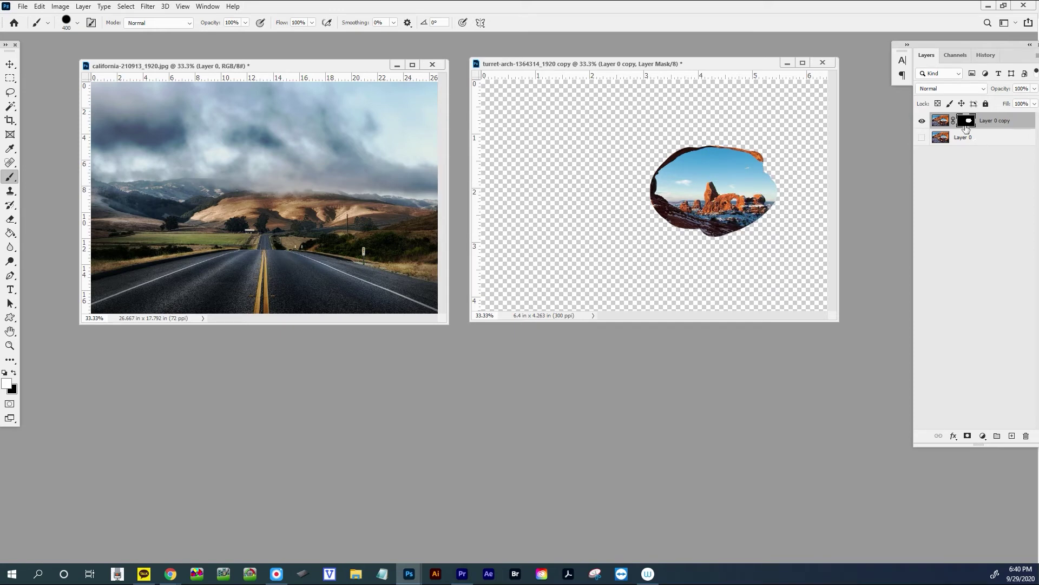
Step: Refill the mask with white and paint a rough black cutout in the middle of the arch opening
key(alt+BackSpace)
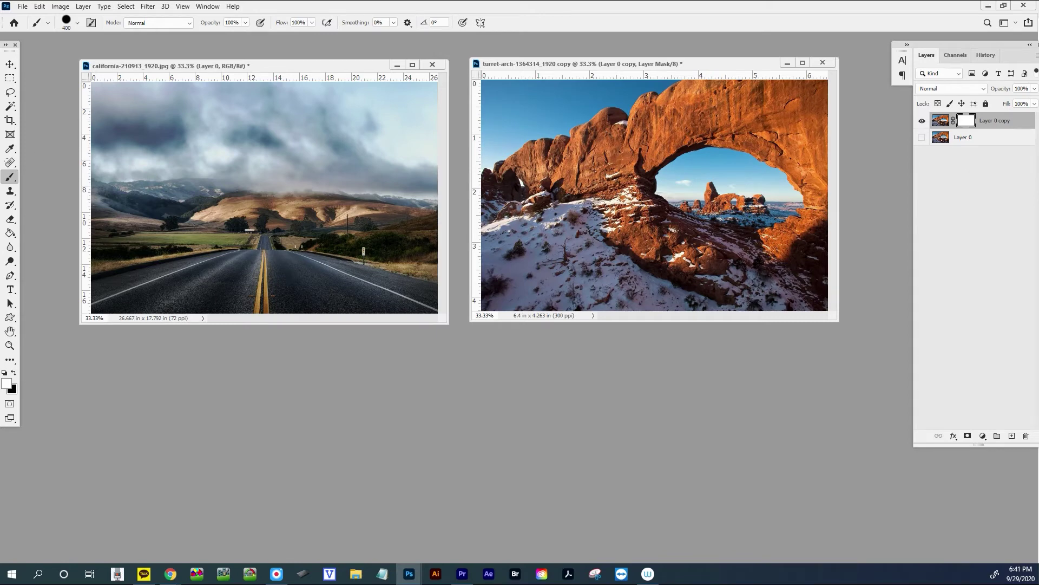
key(x)
drag(717, 198, 717, 187)
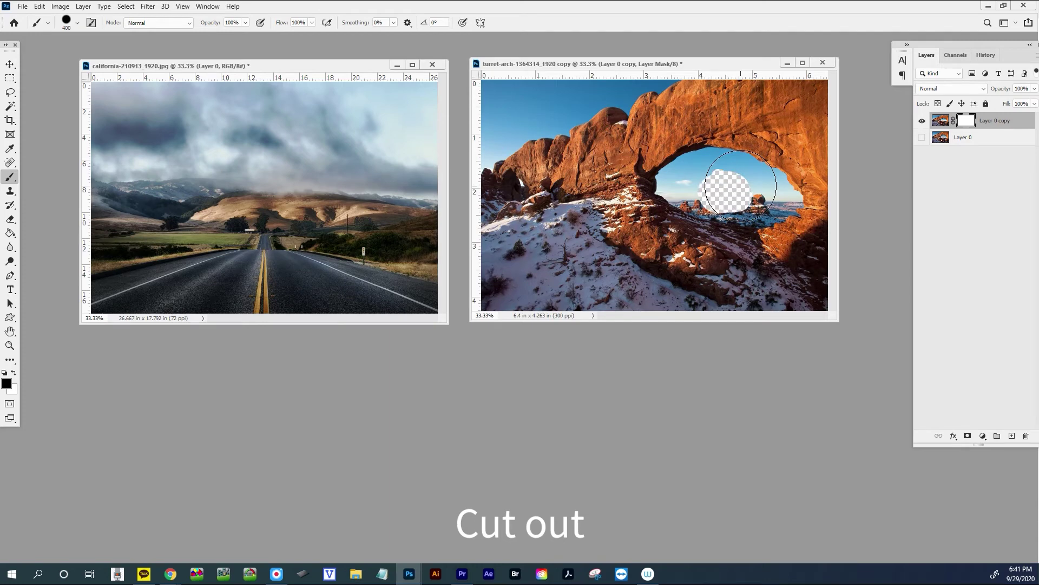
drag(764, 214, 758, 222)
Step: Extend the mask cutout toward the arch's upper rim with the brush reduced to 100 px
key(z)
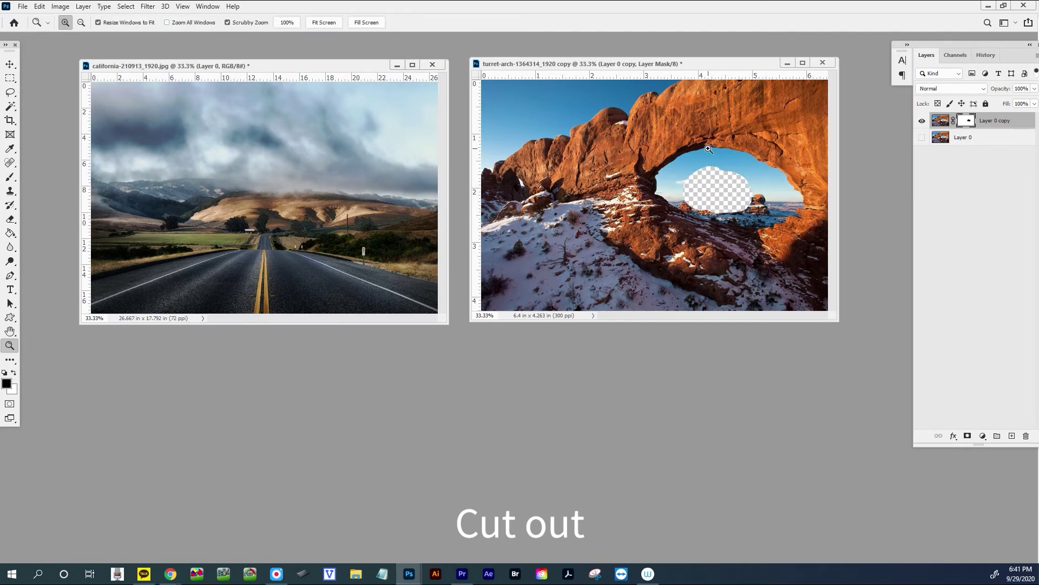
click(709, 150)
key(b)
key(bracketleft)
key(bracketleft)
key(bracketleft)
key(bracketleft)
key(bracketleft)
key(bracketleft)
key(bracketleft)
drag(691, 233, 696, 204)
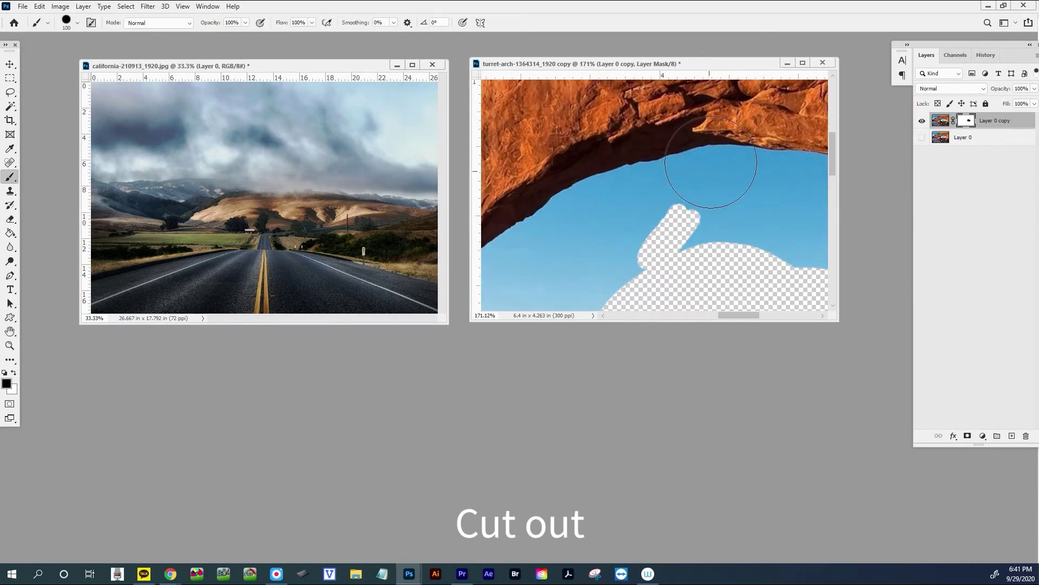
drag(661, 237, 657, 166)
Step: Maximize the arch photo's window and mask out the remaining sky and ground across the arch opening
click(803, 63)
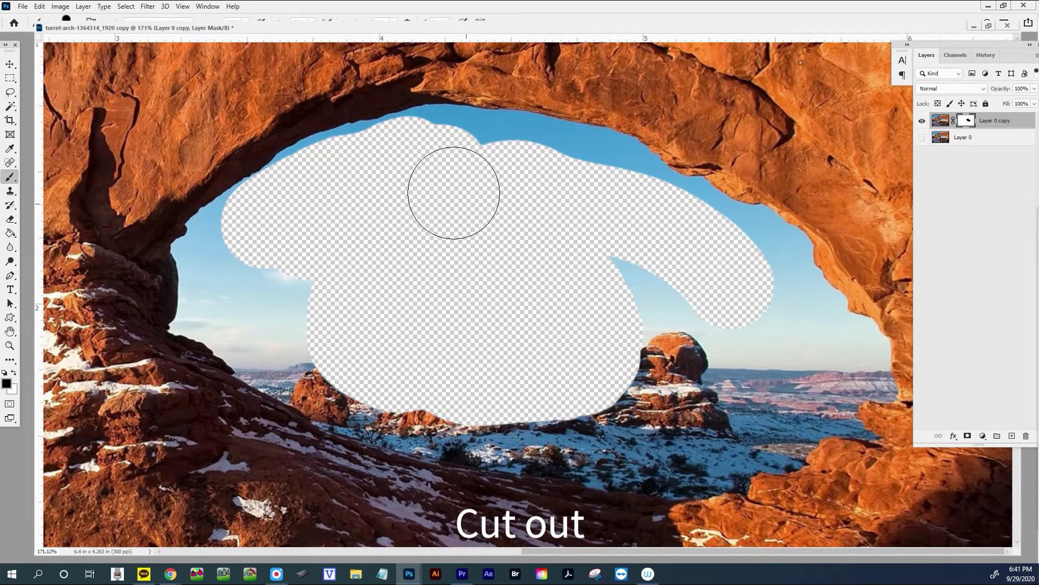
mouse_move(470, 456)
mouse_down()
mouse_move(251, 281)
mouse_move(470, 169)
mouse_move(716, 214)
mouse_move(764, 403)
mouse_move(624, 456)
mouse_up()
mouse_move(188, 299)
mouse_down()
mouse_move(200, 246)
mouse_move(422, 137)
mouse_move(589, 150)
mouse_up()
scroll(603, 312, down, 3)
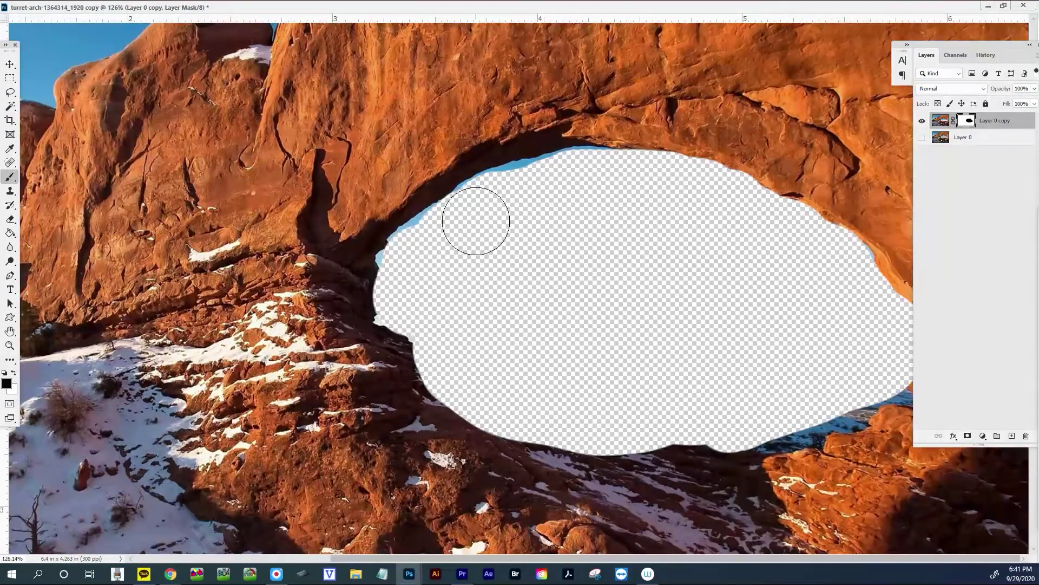
scroll(738, 332, down, 2)
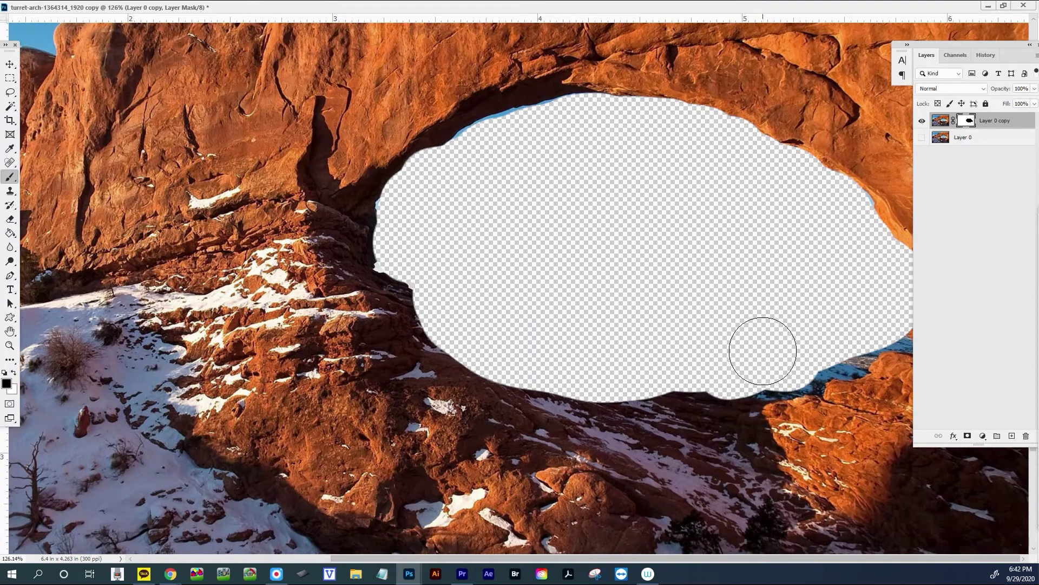
Step: Restore the arch photo to a floating window and mask out the right-hand edge of the arch opening
click(1005, 6)
drag(696, 260, 639, 132)
drag(699, 220, 685, 258)
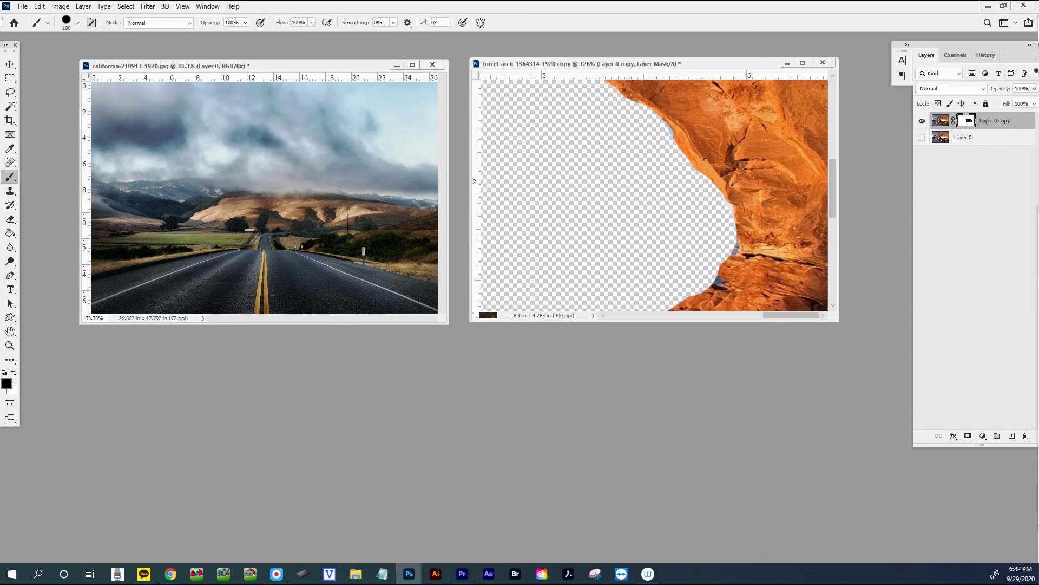
key(z)
mouse_move(698, 238)
mouse_down()
mouse_move(647, 209)
mouse_move(666, 220)
mouse_up()
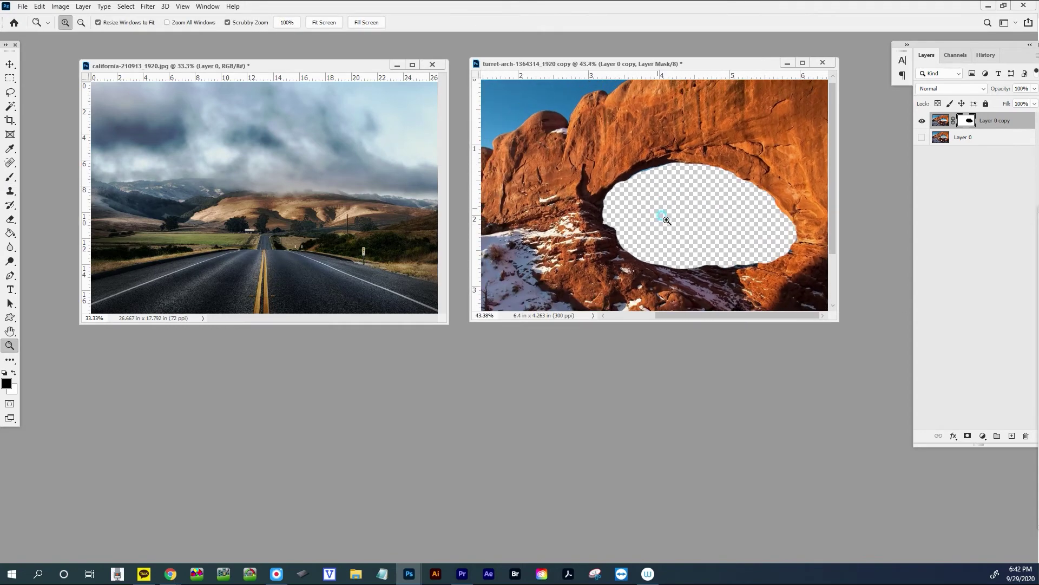
Step: Show Layer 0 and scale it to 47.42% so that it sits inside the arch opening
click(919, 138)
click(966, 139)
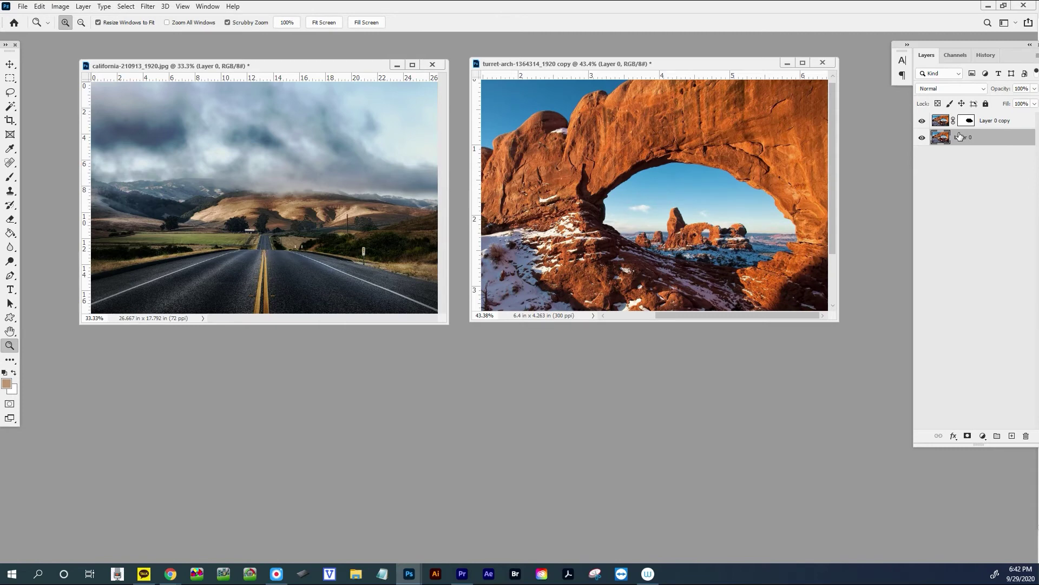
key(v)
drag(839, 321, 909, 414)
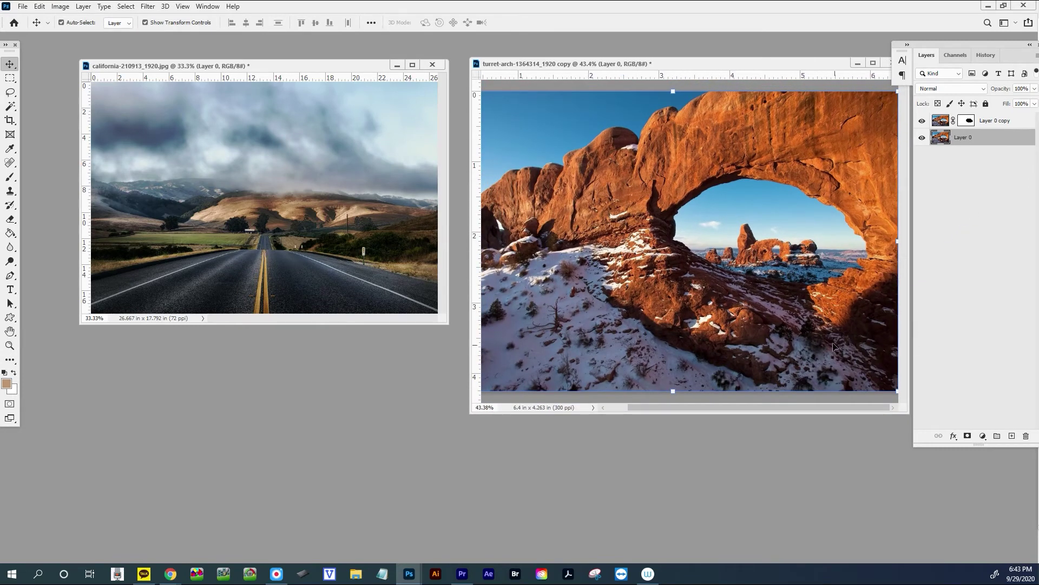
drag(524, 64, 493, 64)
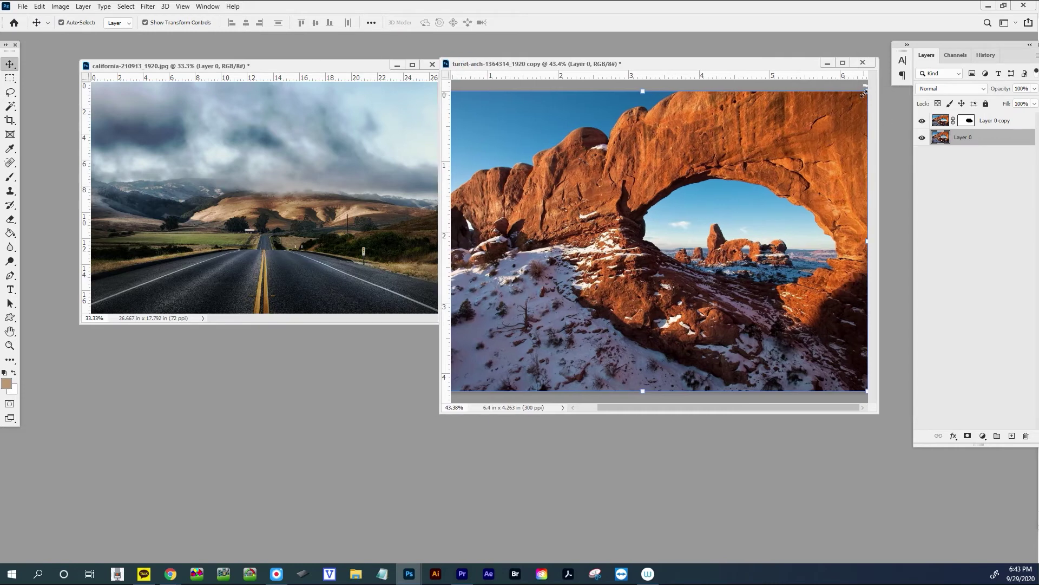
drag(864, 92, 809, 193)
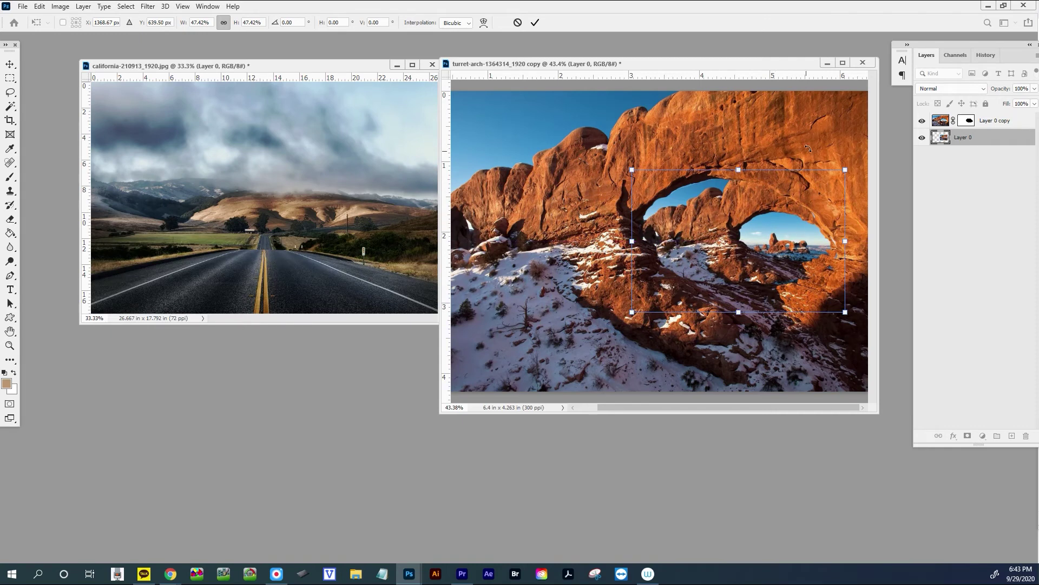
key(Return)
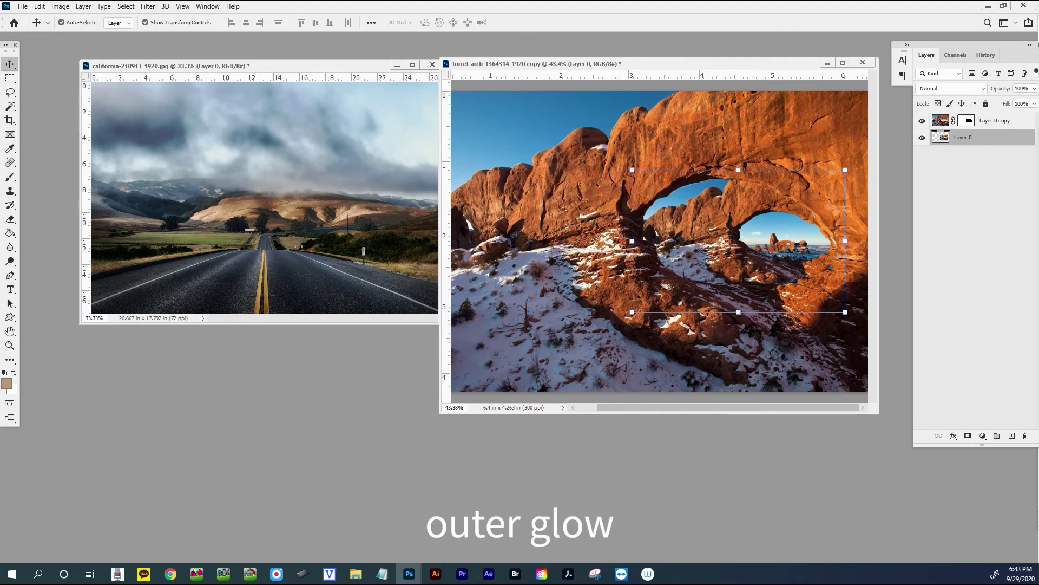
Step: Add a black Outer Glow to Layer 0 copy with Normal blend mode, 60% opacity, Softer technique and 60 px size
click(984, 119)
click(952, 436)
click(980, 530)
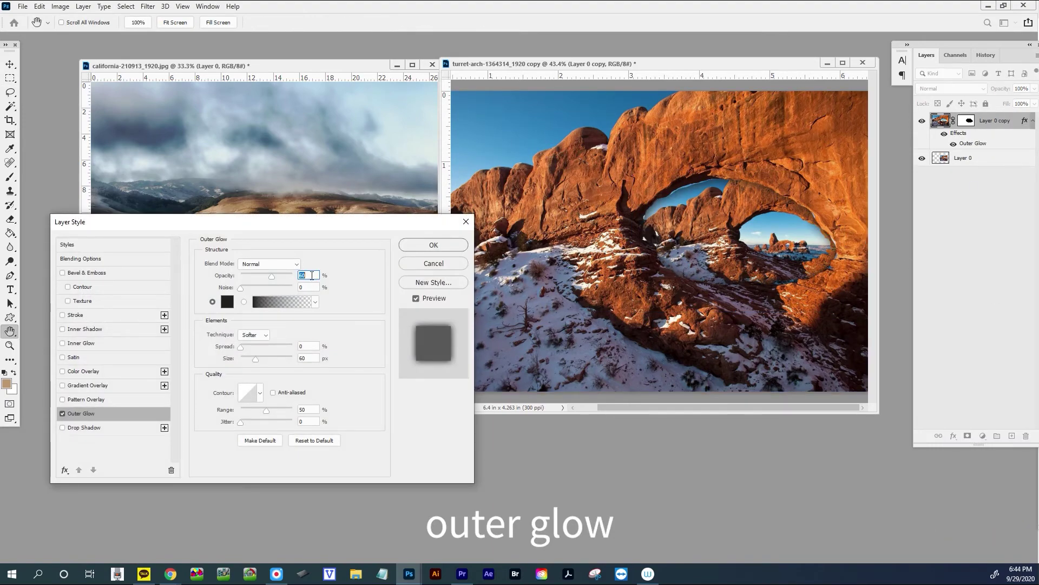
click(427, 245)
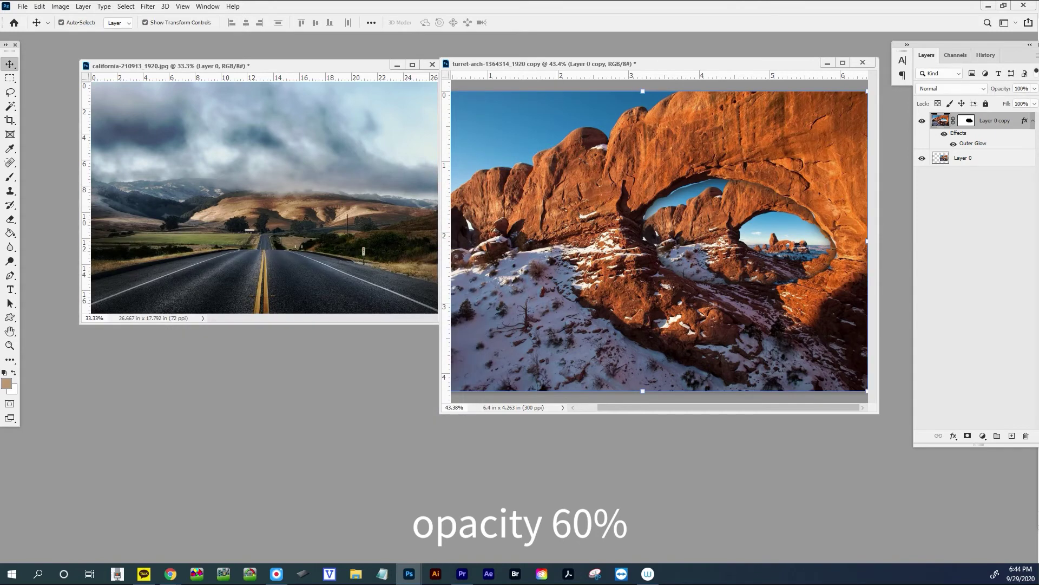
Step: Mask out the leftover blue sky sliver along the arch's upper rim on Layer 0 copy, using a 10 px black brush
key(z)
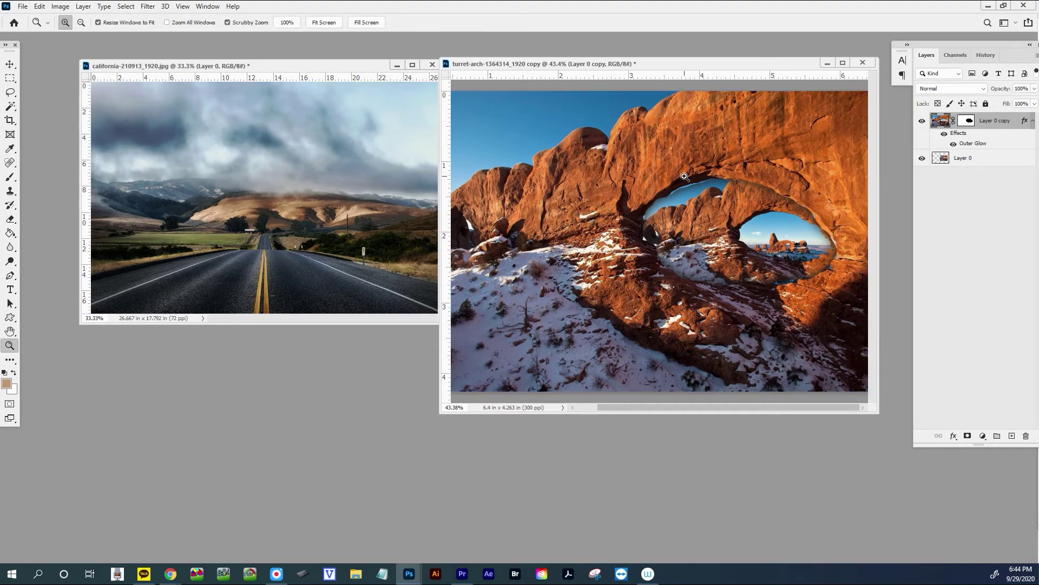
drag(661, 165, 703, 197)
click(967, 121)
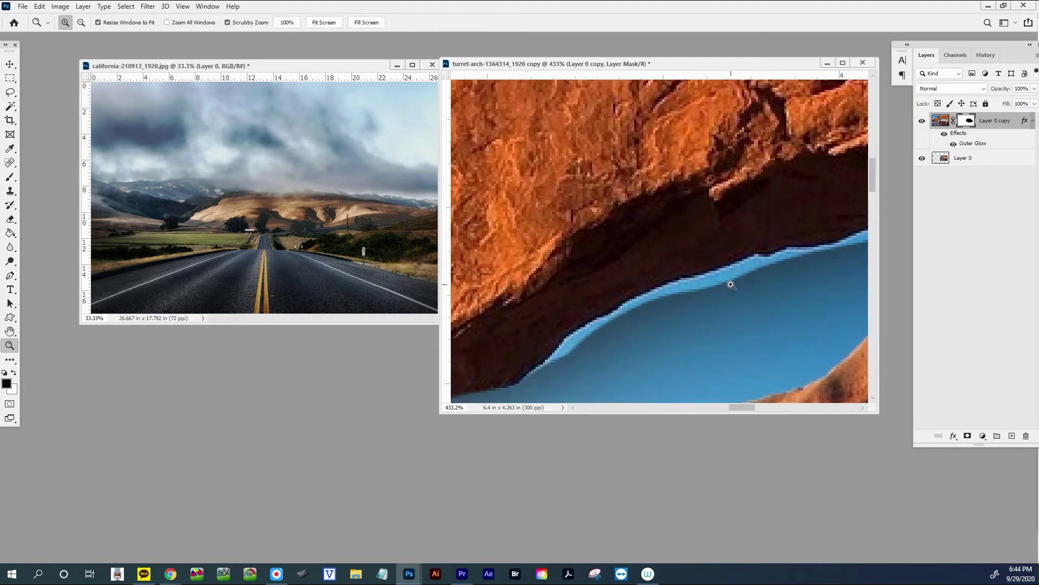
key(b)
key(bracketleft)
key(bracketleft)
key(bracketleft)
key(bracketleft)
key(bracketleft)
key(bracketleft)
key(bracketleft)
key(bracketleft)
key(bracketleft)
mouse_move(740, 264)
mouse_down()
mouse_move(528, 374)
mouse_move(853, 244)
mouse_up()
drag(817, 274, 574, 266)
drag(588, 250, 798, 226)
drag(773, 289, 455, 271)
Step: Mask out the leftover sky slivers along the right inner edge of the arch
scroll(698, 231, down, 5)
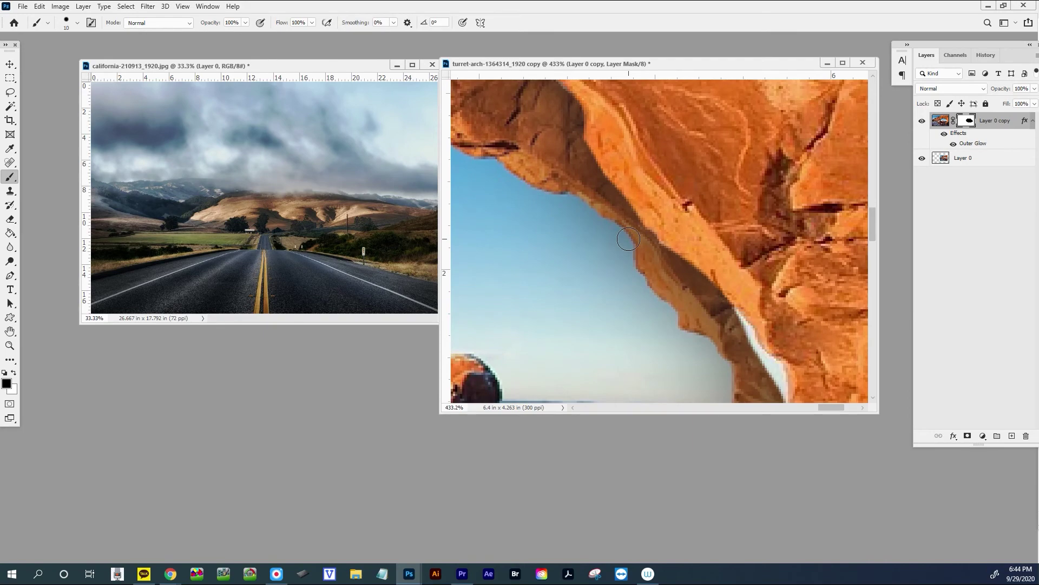
drag(574, 331, 715, 250)
drag(601, 303, 766, 200)
drag(541, 303, 758, 217)
Step: Hide Layer 0 while masking out the remaining edge remnants around the opening, and show it again
click(922, 158)
drag(650, 336, 730, 263)
drag(574, 162, 738, 271)
drag(785, 216, 568, 205)
click(922, 158)
drag(704, 217, 604, 217)
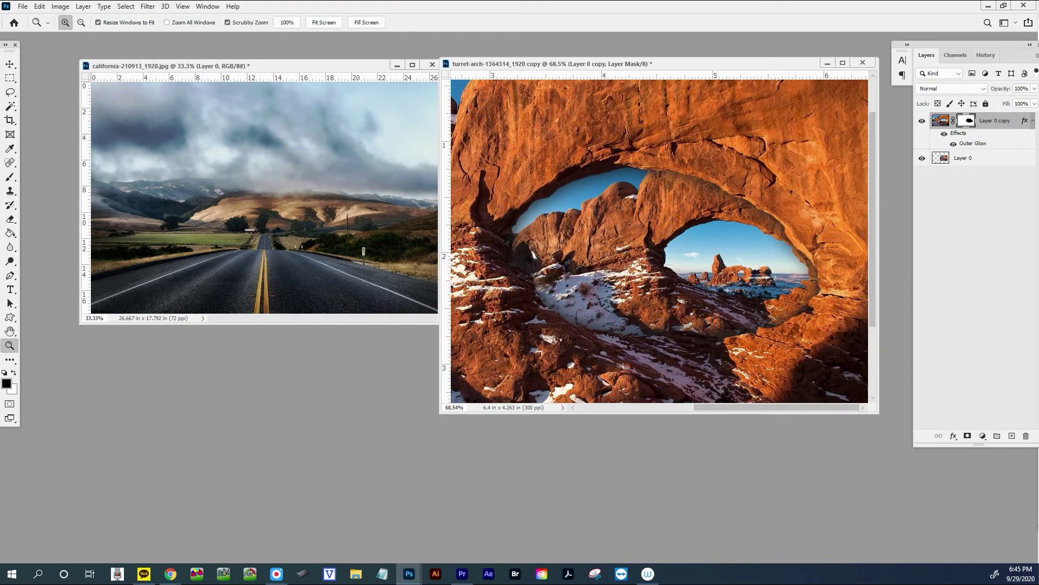
key(v)
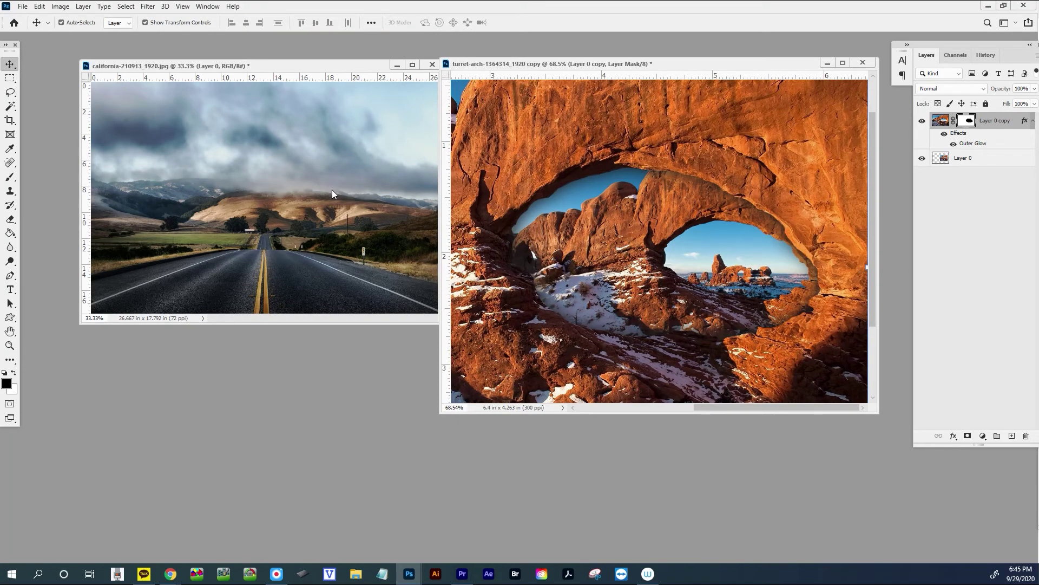
Step: Copy the California road photo into the turret-arch document and move its layer between Layer 0 copy and Layer 0
drag(250, 191, 845, 157)
drag(980, 124, 976, 166)
key(z)
drag(654, 264, 565, 249)
key(v)
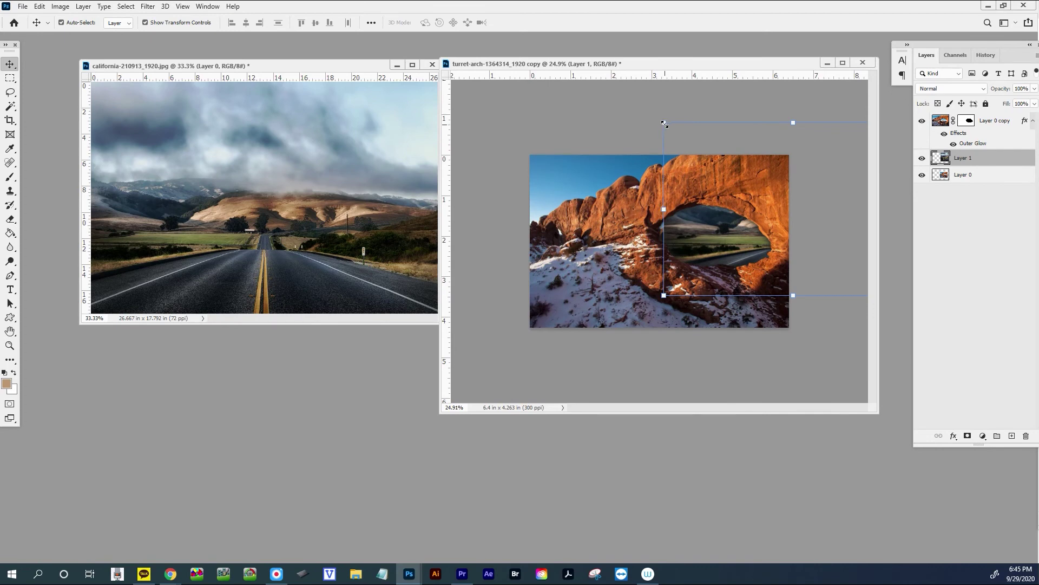
Step: Scale the road photo to 48.55% and position it so it fills the arch opening
drag(663, 126, 776, 194)
drag(838, 230, 712, 211)
drag(793, 186, 773, 199)
mouse_move(737, 229)
mouse_down()
mouse_move(743, 213)
mouse_move(749, 219)
mouse_move(709, 230)
mouse_move(732, 236)
mouse_up()
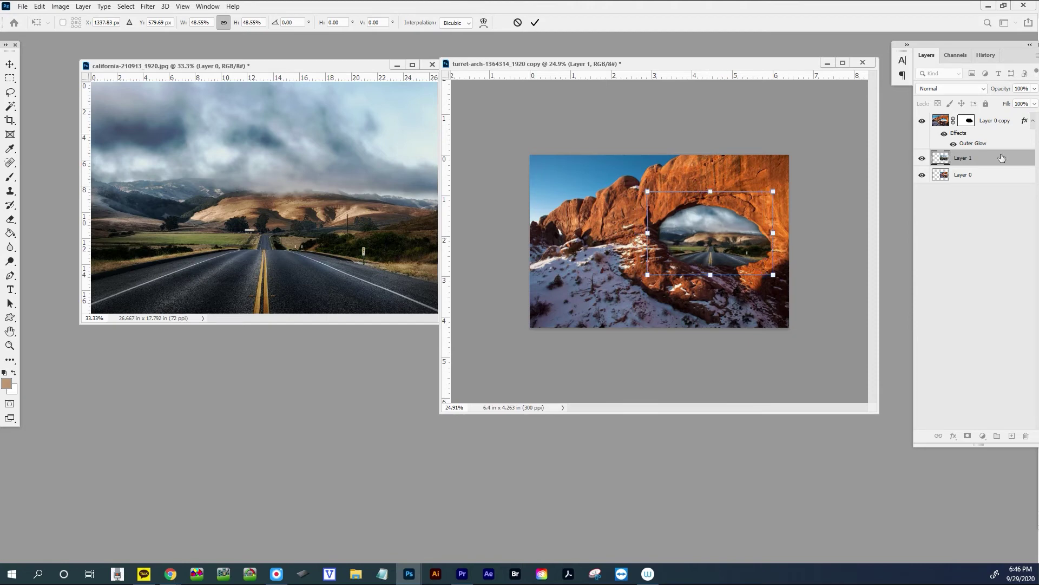
Step: Copy the mask of Layer 0 copy onto Layer 1, and delete that copied mask without applying it
click(967, 122)
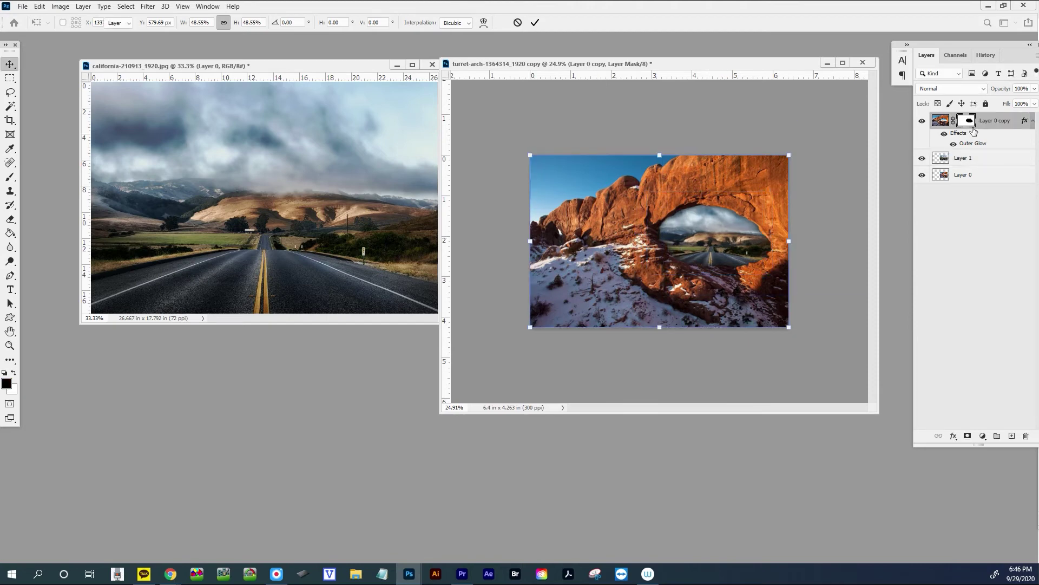
drag(966, 123, 958, 165)
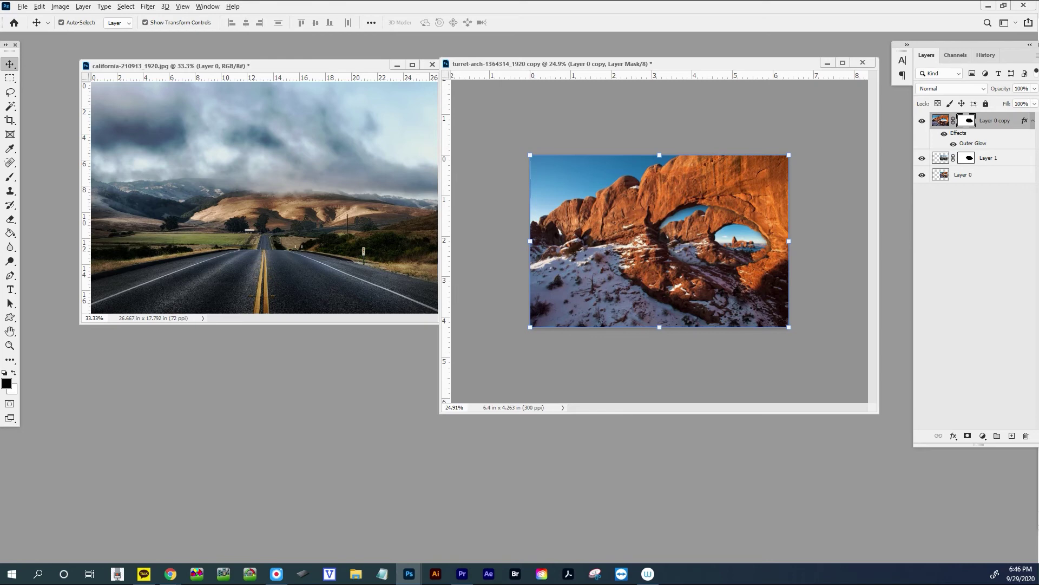
click(965, 160)
drag(966, 160, 1025, 437)
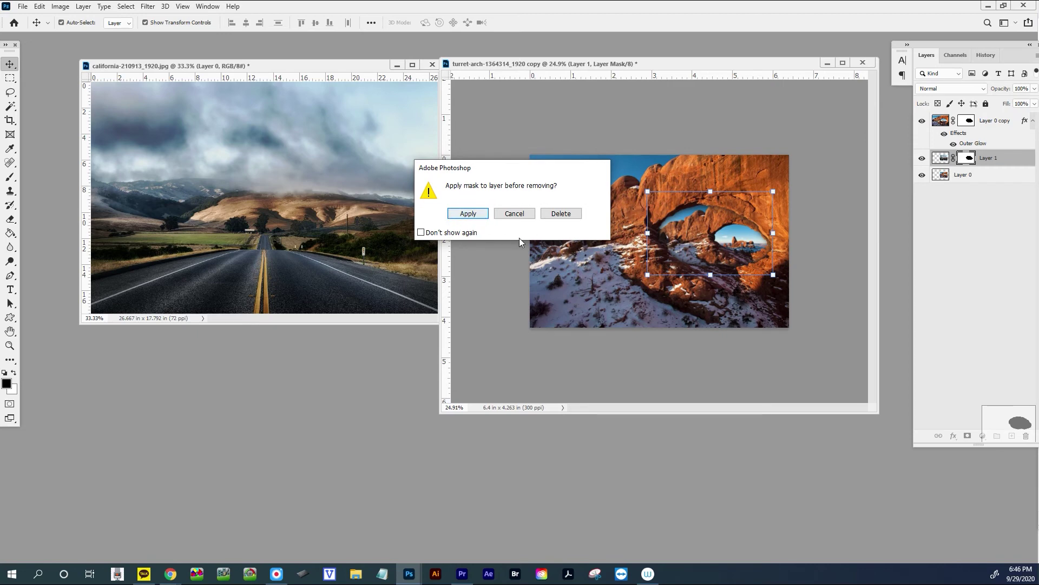
click(563, 213)
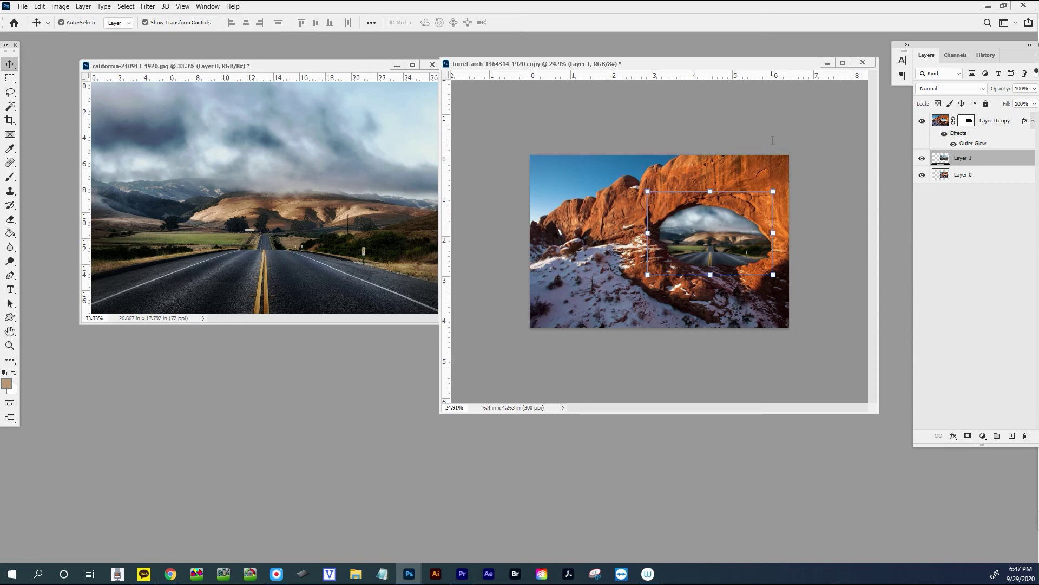
Step: Group Layer 0 copy, Layer 1 and Layer 0, and add a layer mask to the group
click(991, 121)
shift+click(981, 174)
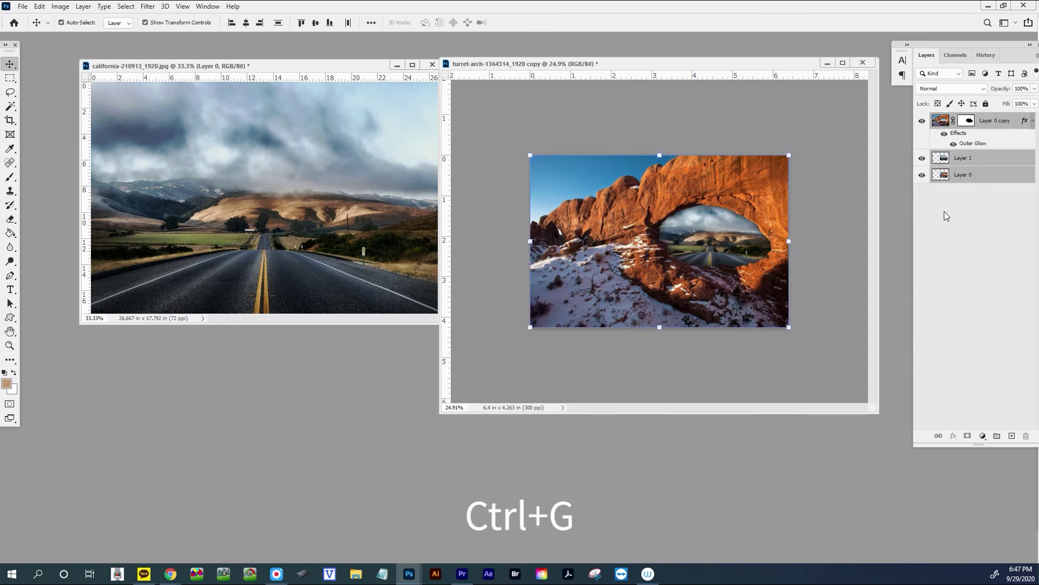
key(ctrl+g)
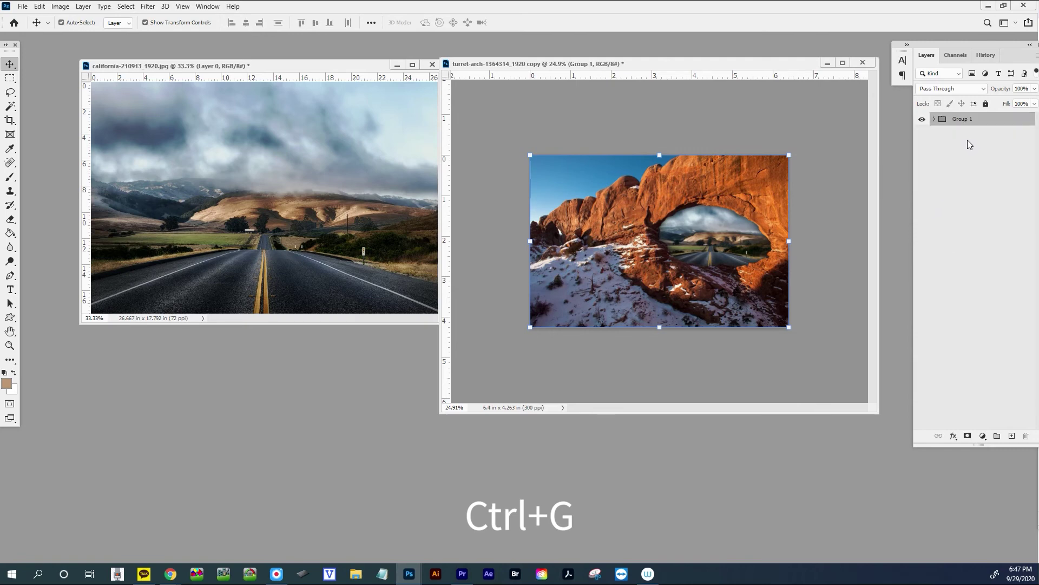
click(968, 435)
Step: Paint black test strokes on the group mask, and revert the history to the Add Layer Mask state
key(b)
key(d)
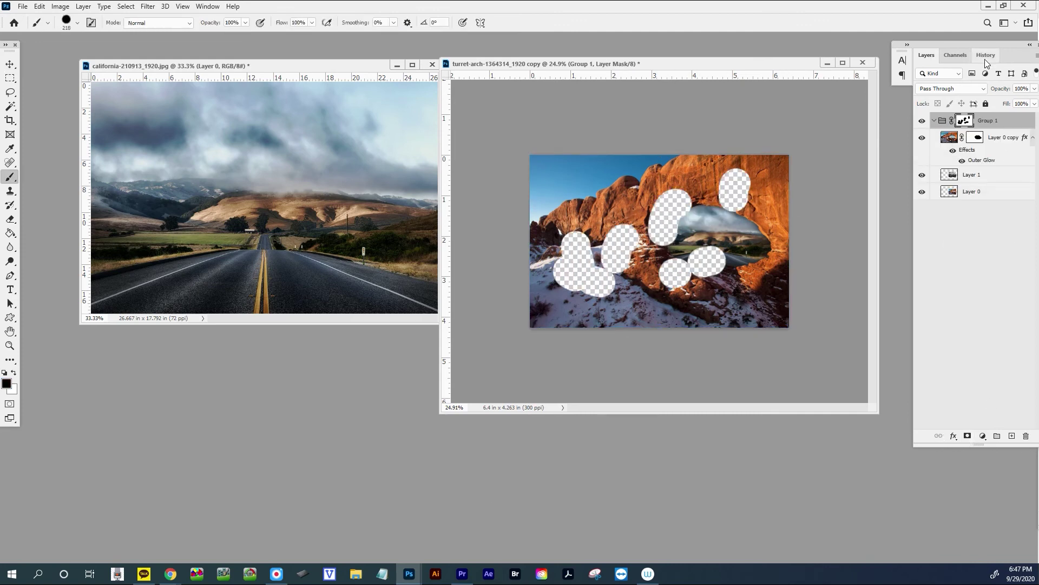
click(986, 55)
click(964, 322)
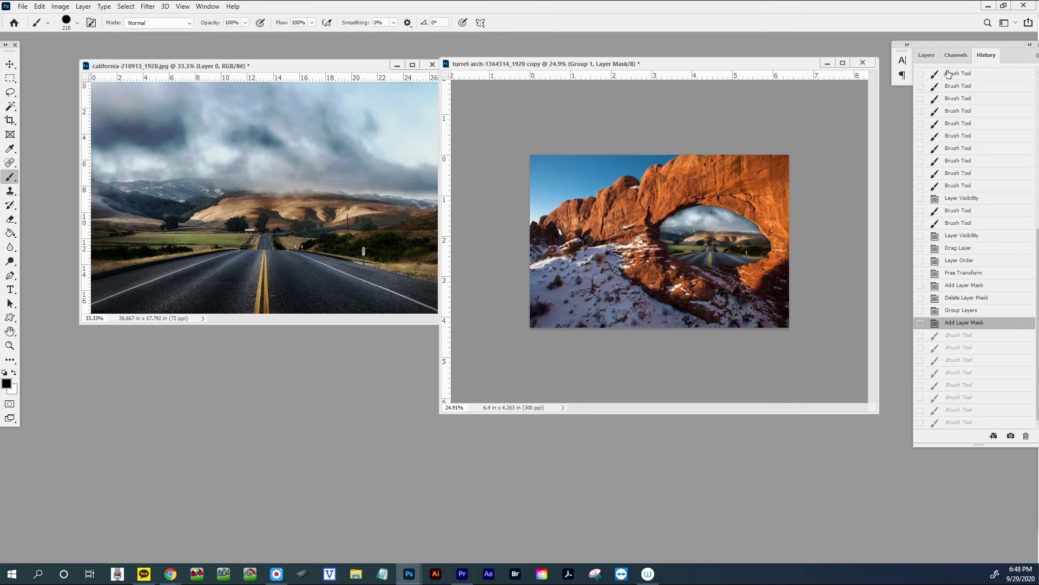
click(926, 55)
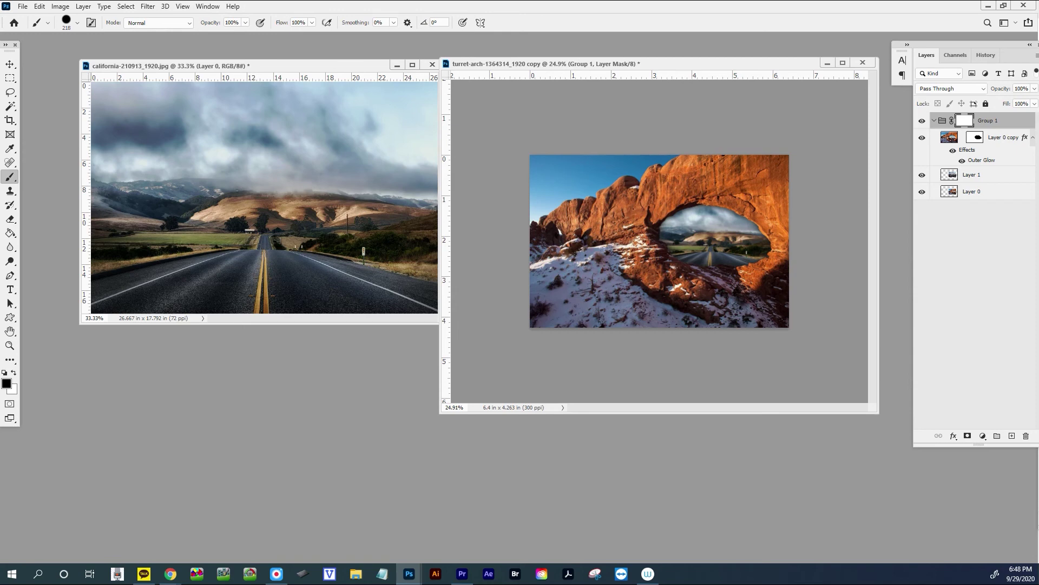
Step: Unlink the mask from Layer 0 copy and try shifting the mask slightly over the arch opening
click(975, 138)
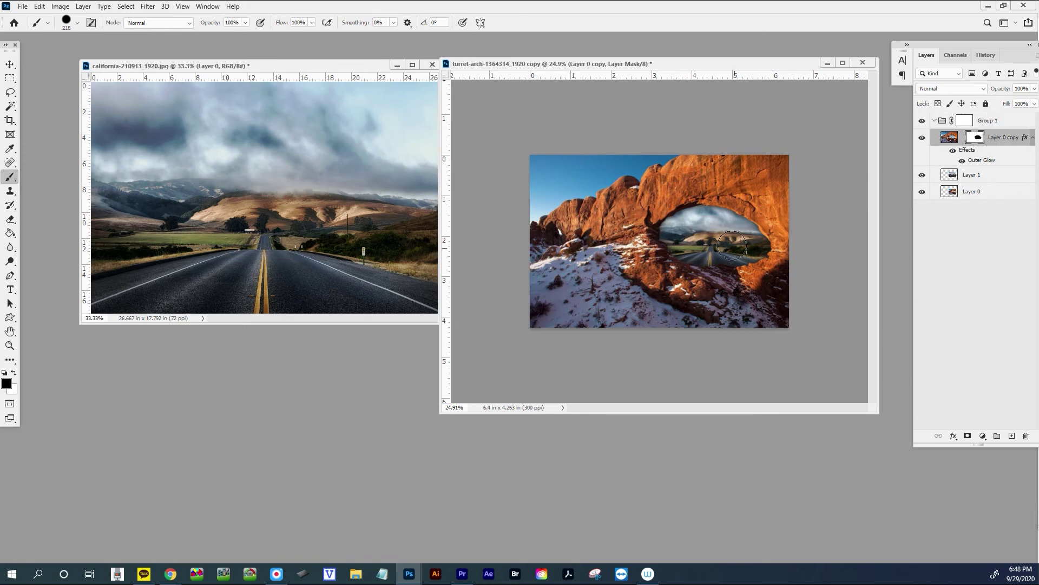
key(v)
mouse_move(739, 228)
mouse_down()
mouse_move(641, 233)
mouse_move(732, 216)
mouse_move(746, 233)
mouse_up()
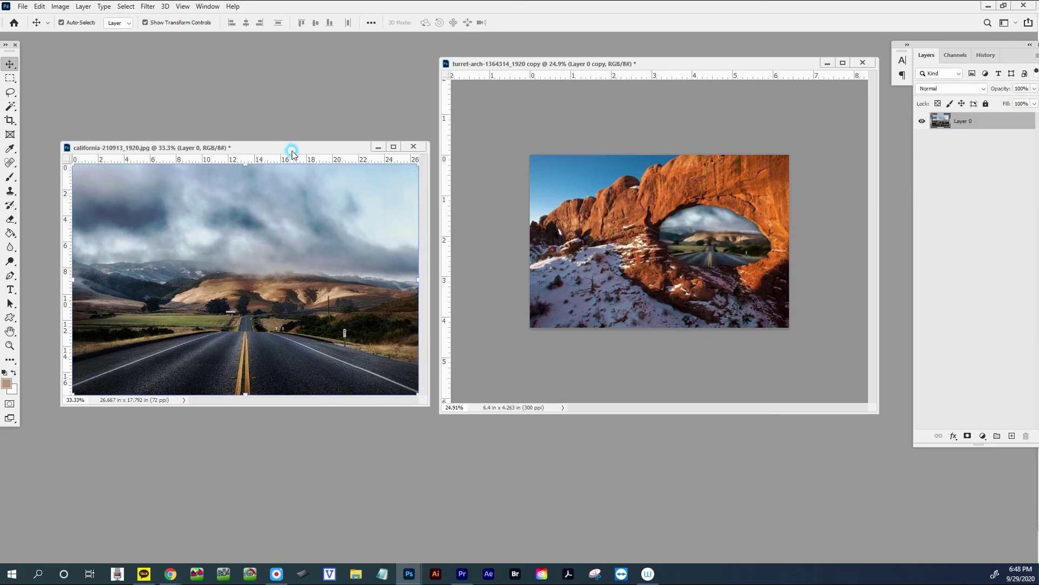
Step: Reposition the california-210913_1920.jpg window and copy Layer 0 copy into it from the turret-arch document
drag(292, 152, 409, 219)
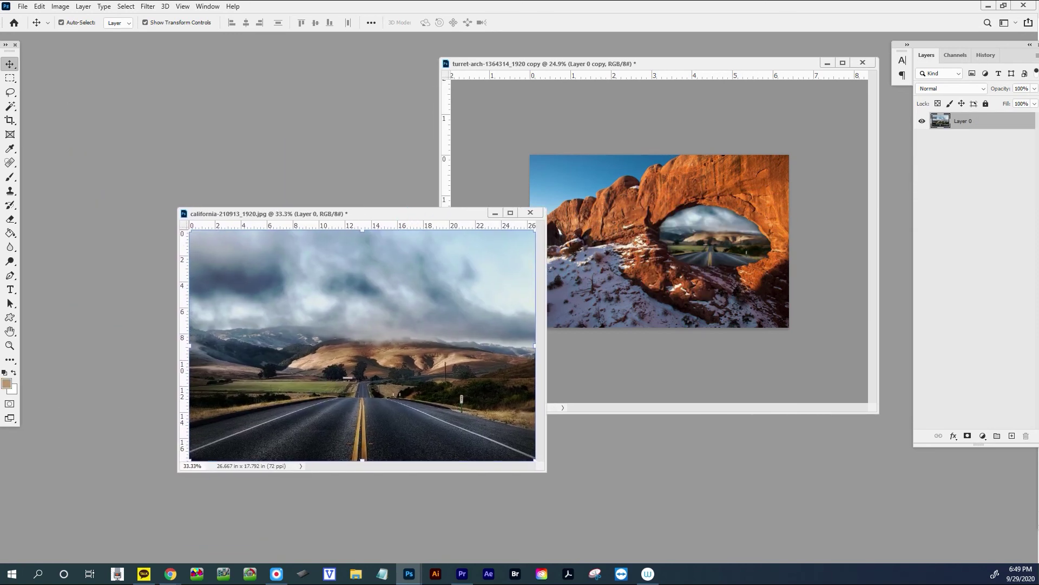
drag(410, 216, 340, 138)
click(650, 64)
drag(954, 142, 279, 247)
Step: Hide the effects of the copied arch layer and delete its layer mask without applying it
click(945, 135)
drag(968, 124, 1026, 435)
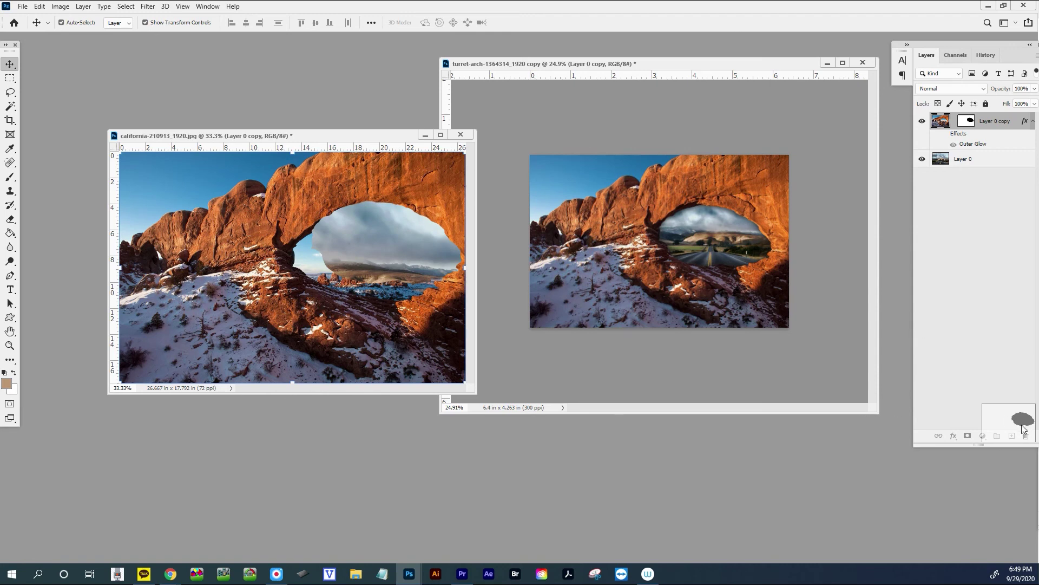
click(562, 213)
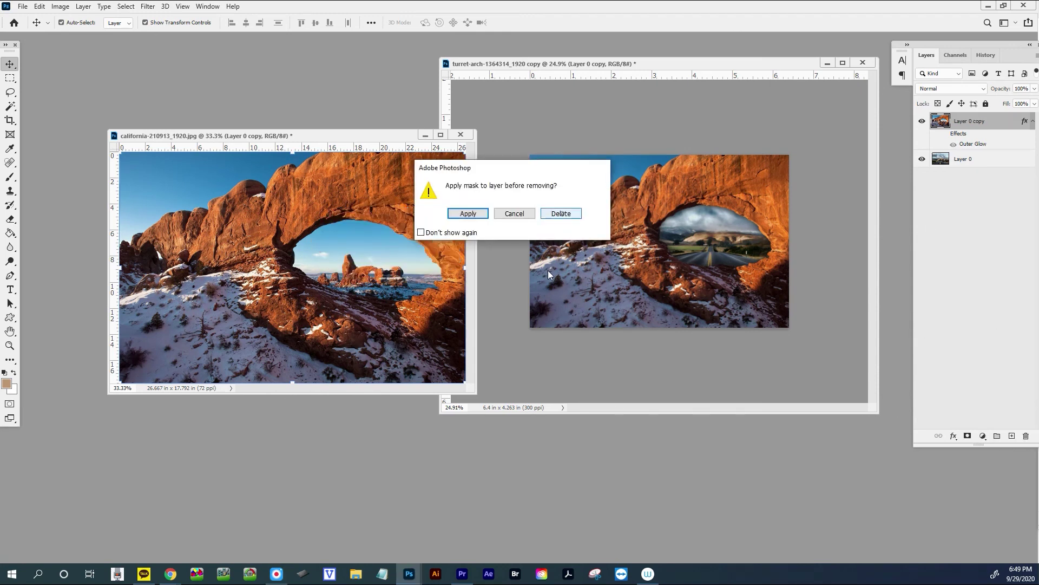
click(751, 189)
click(561, 213)
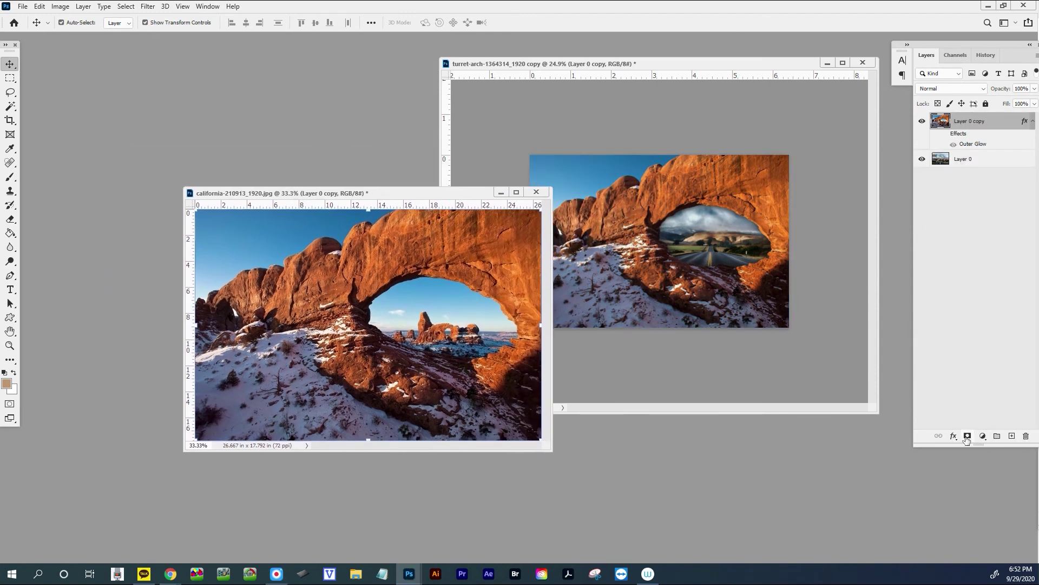
Step: Add a new layer mask to Layer 0 copy and paint black over its snowy foreground with an enlarged brush
click(10, 177)
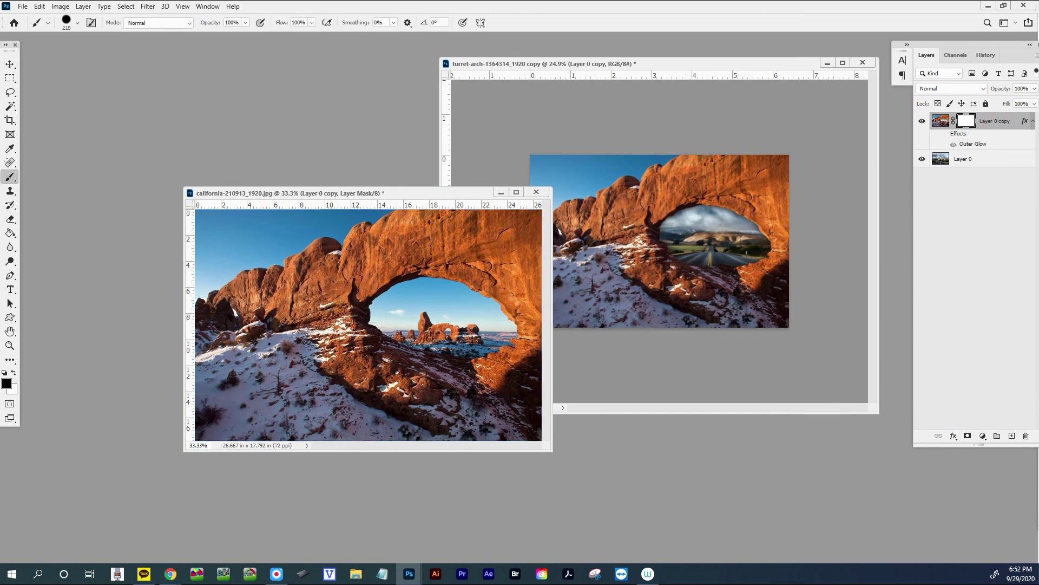
key(bracketright)
key(bracketright)
key(bracketright)
key(bracketright)
key(bracketright)
key(bracketright)
key(bracketright)
key(bracketright)
key(bracketright)
key(bracketright)
key(bracketright)
key(bracketright)
key(bracketright)
key(bracketright)
mouse_move(355, 348)
mouse_down()
mouse_move(420, 314)
mouse_move(385, 326)
mouse_move(456, 414)
mouse_up()
Step: Partly restore the snowy left foreground by painting white on the mask at 50% brush opacity
key(x)
key(5)
mouse_move(313, 379)
mouse_down()
mouse_move(481, 343)
mouse_move(261, 255)
mouse_move(455, 237)
mouse_move(511, 326)
mouse_move(231, 351)
mouse_move(273, 341)
mouse_up()
key(x)
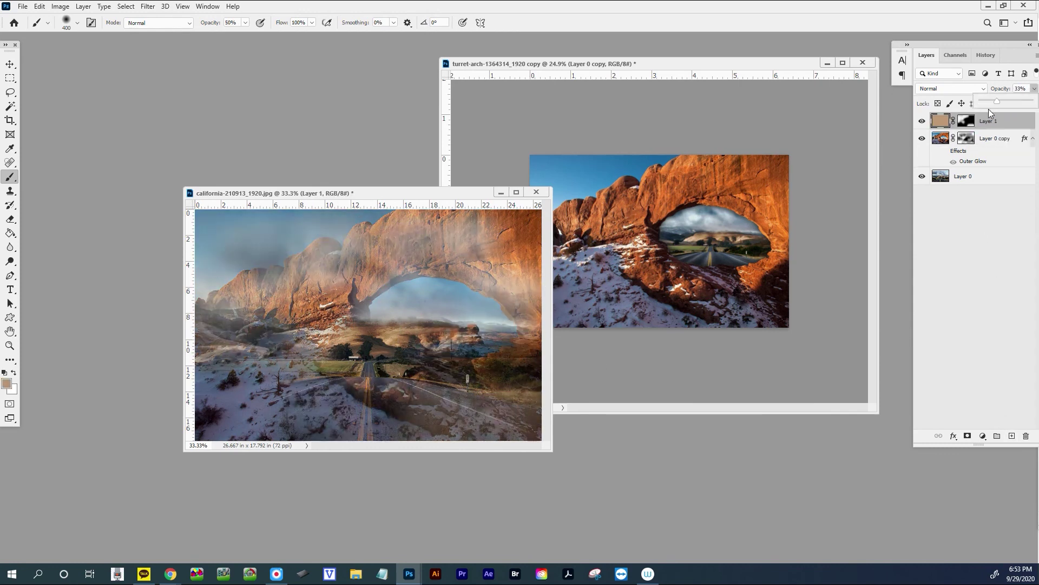
Step: Set the opacity of the masked tan fill layer to 45% and move the blended image's window beside the arch composite
drag(989, 109, 1004, 107)
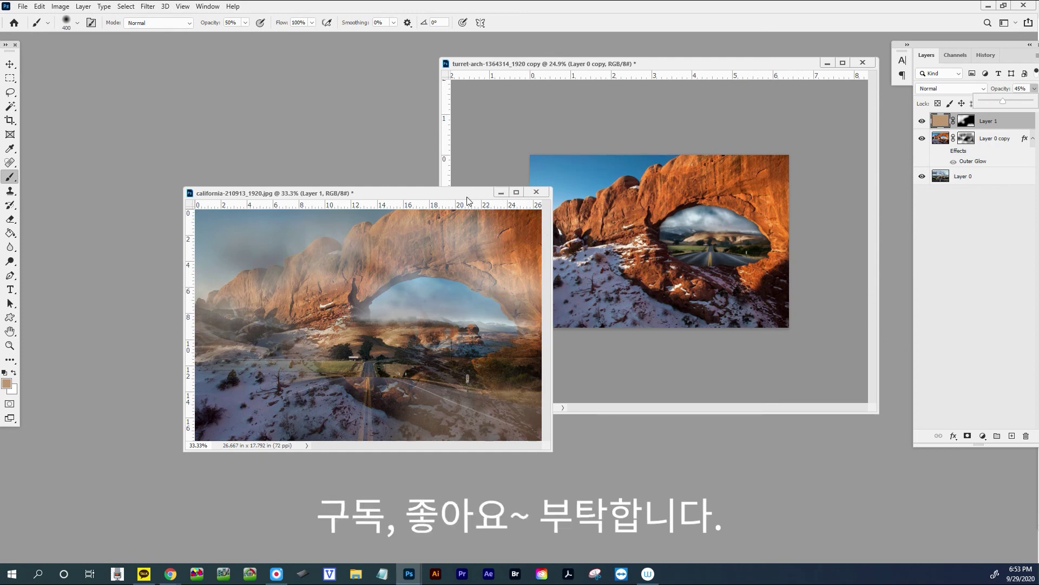
drag(464, 194, 410, 135)
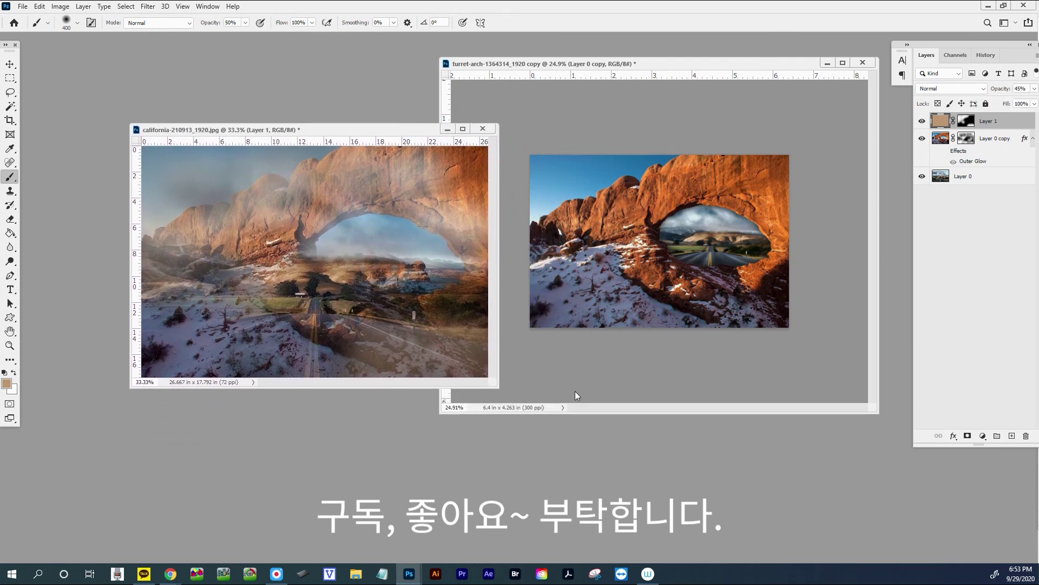